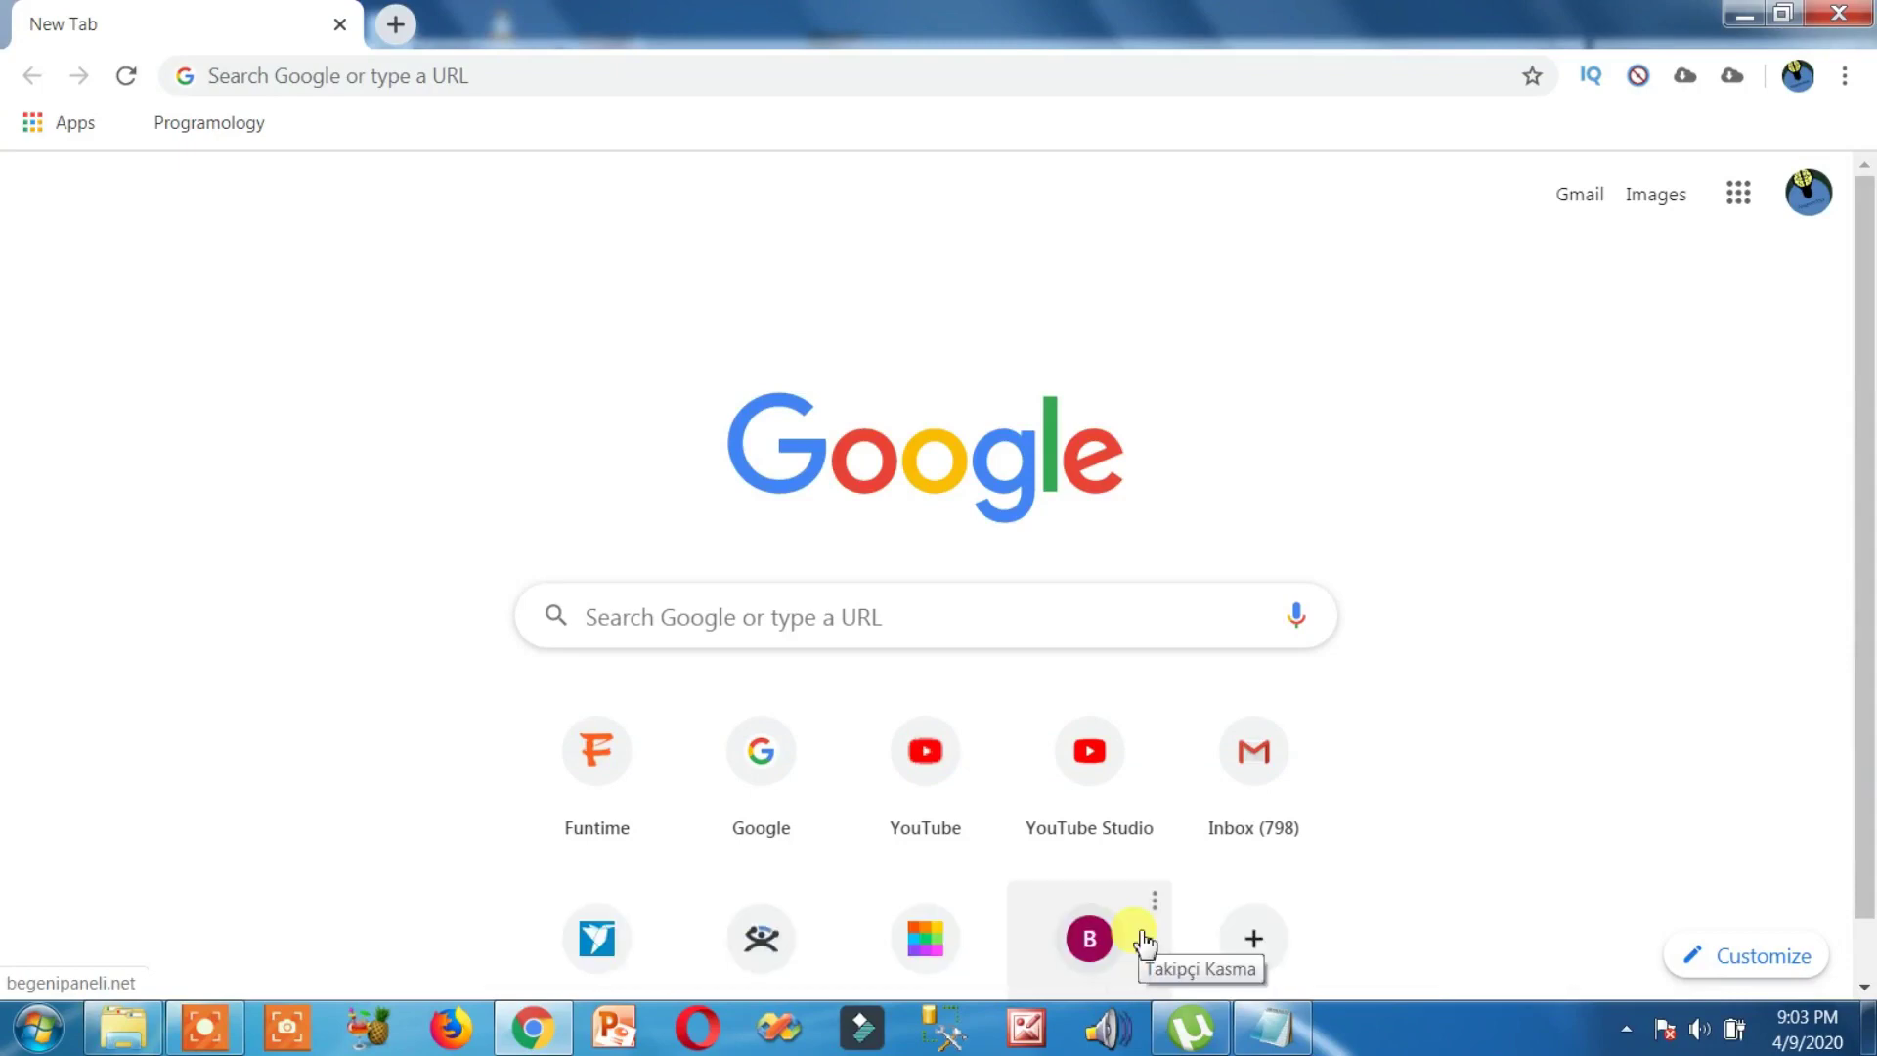
left_click(1253, 1020)
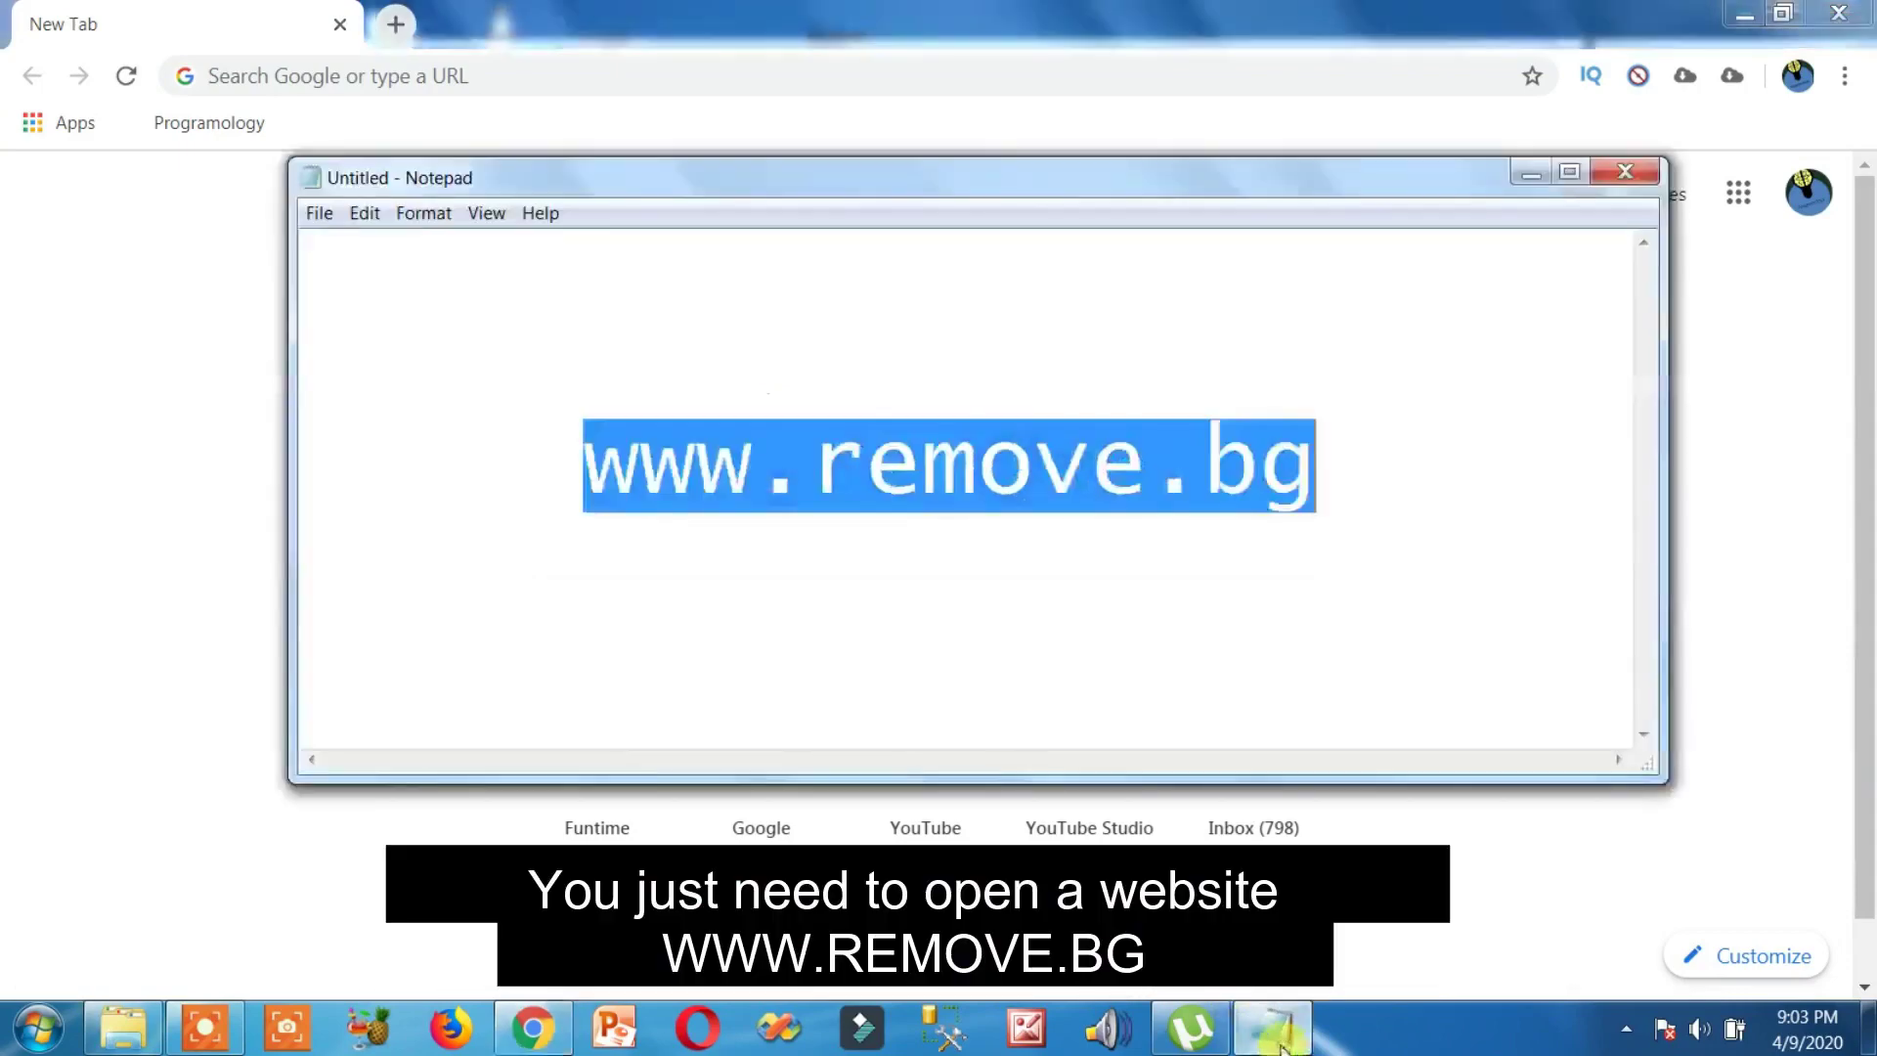
left_click(746, 573)
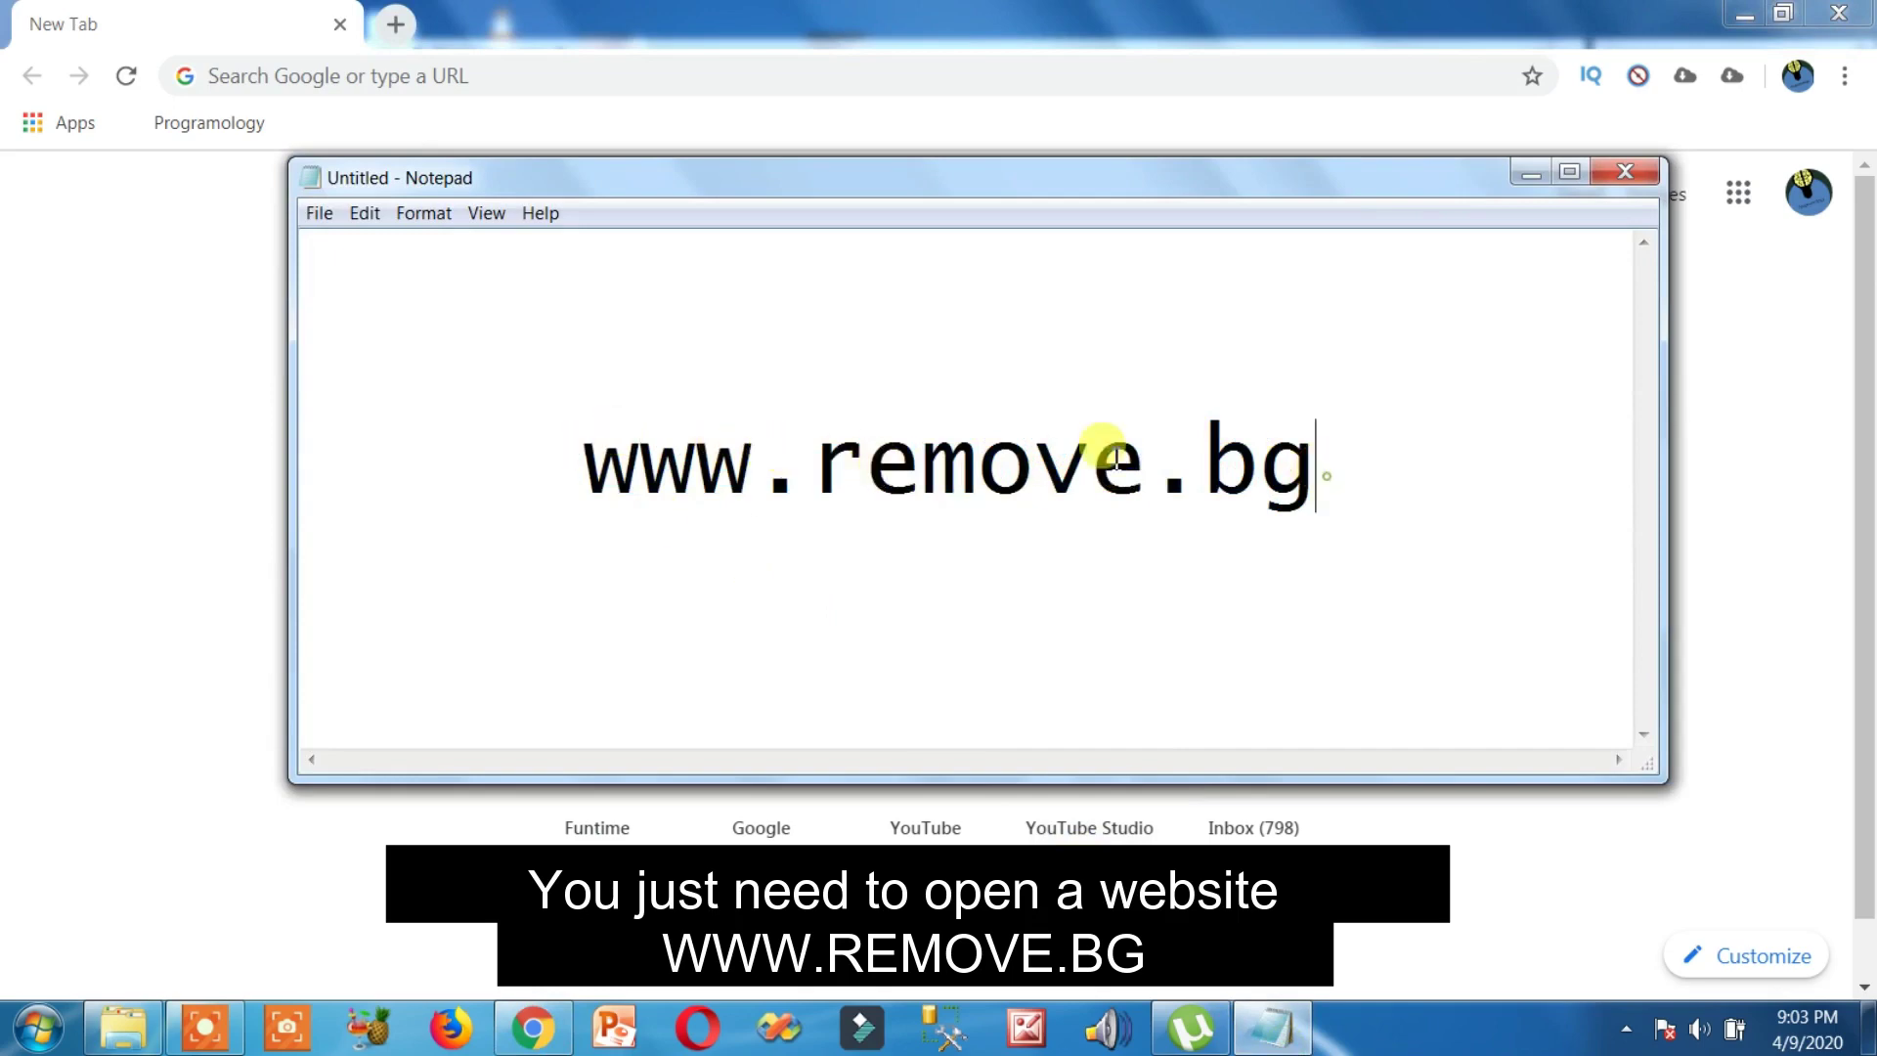
left_click_drag(1316, 468, 545, 433)
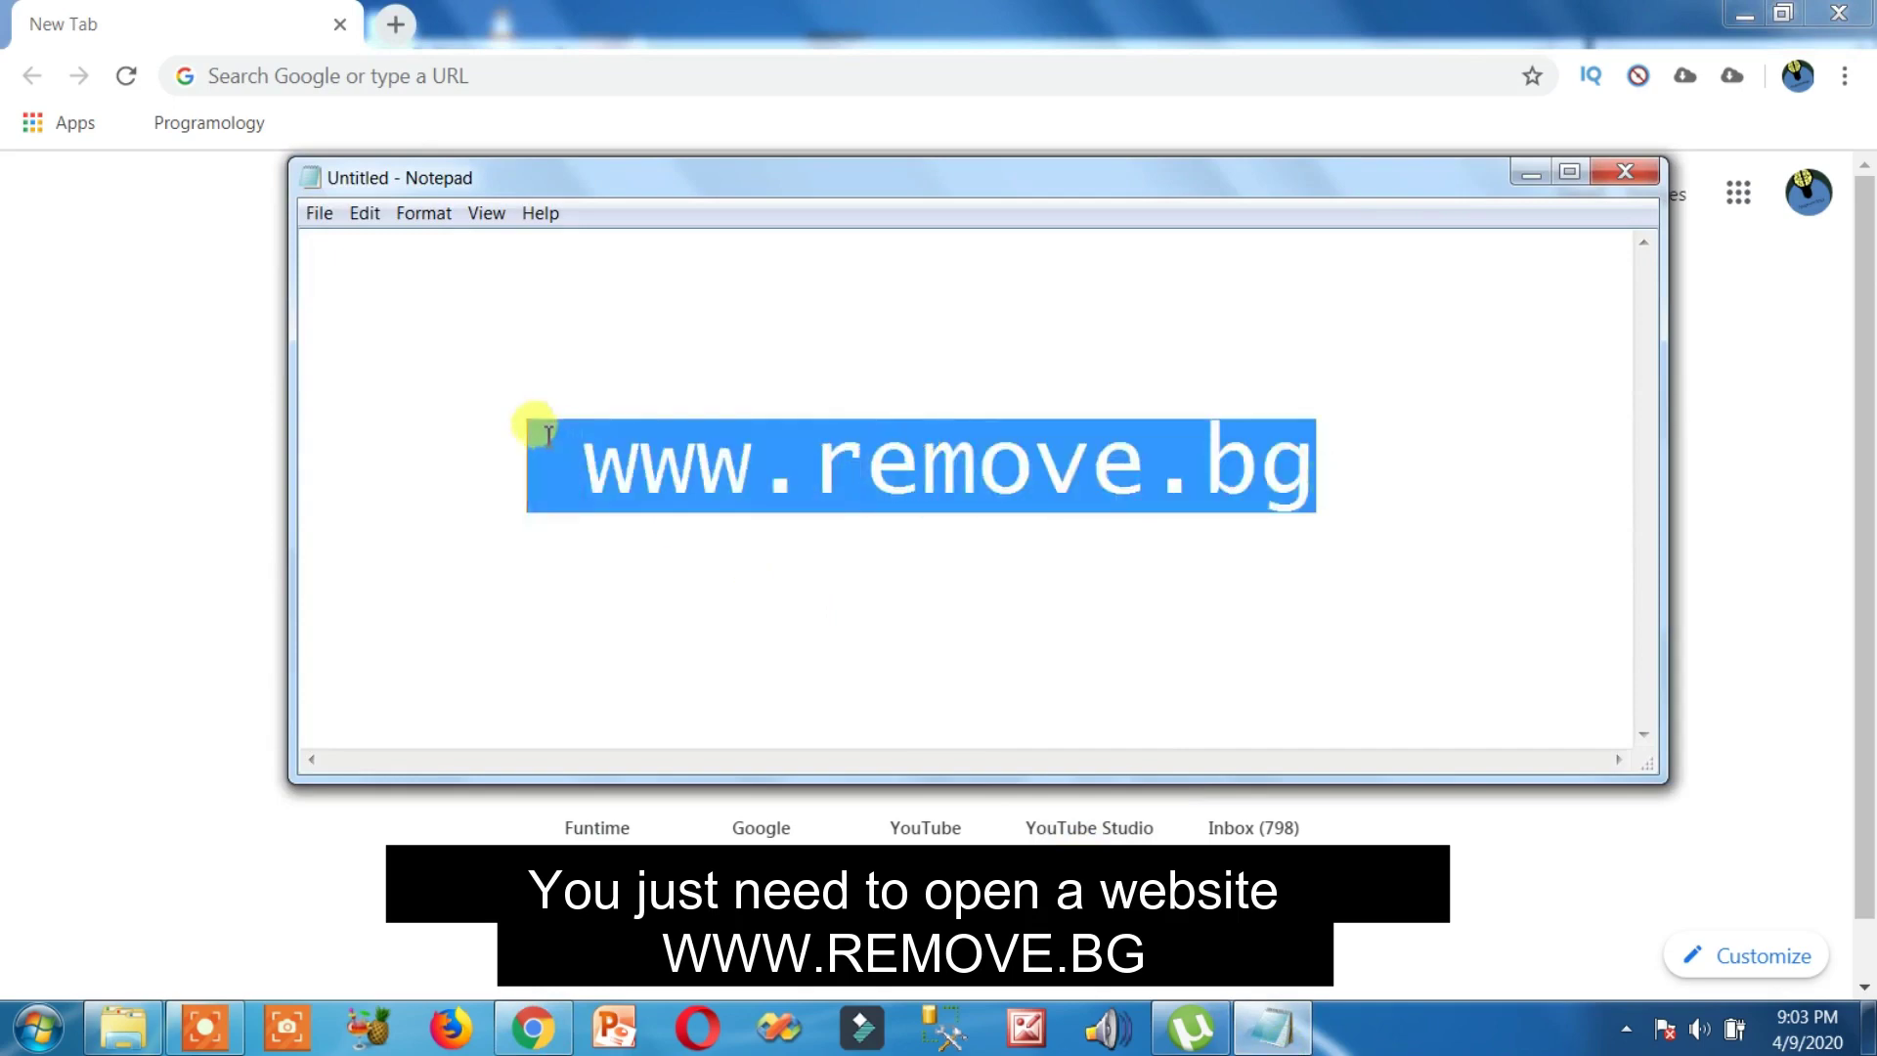
left_click(1801, 388)
left_click(1019, 74)
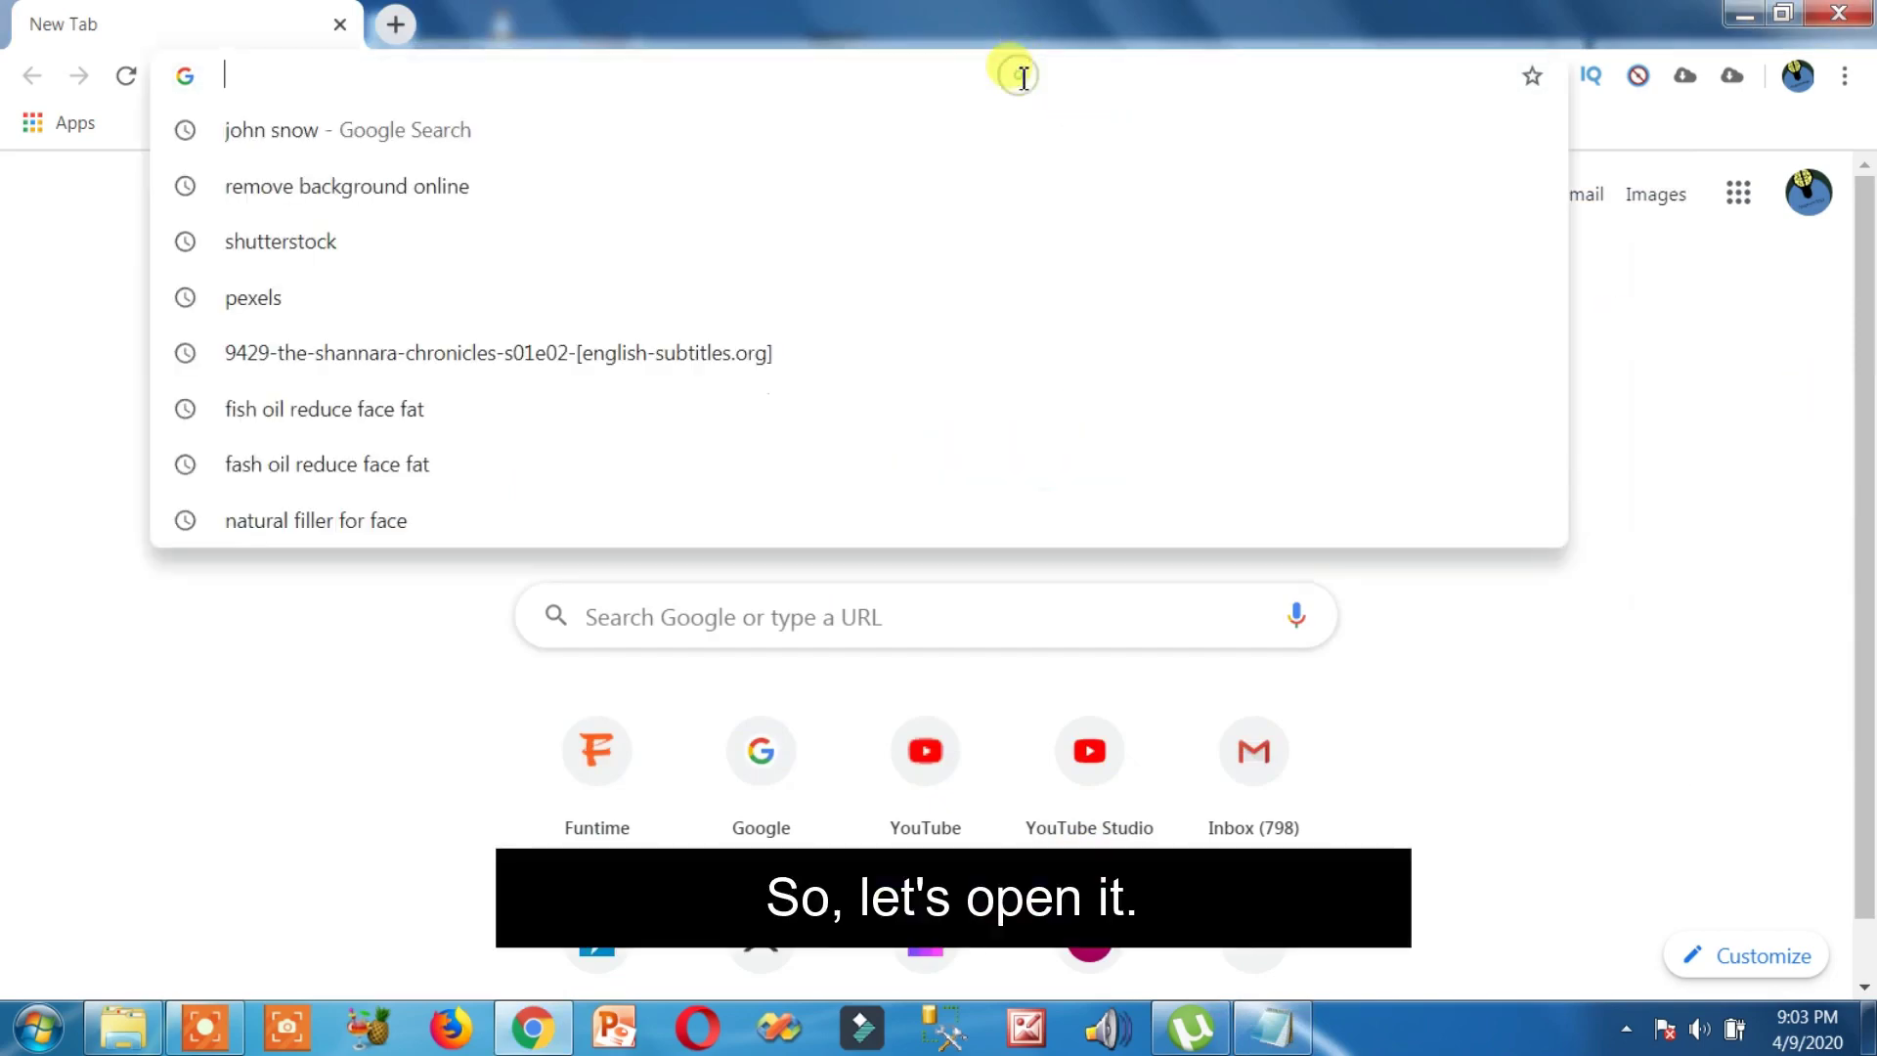
type("www.")
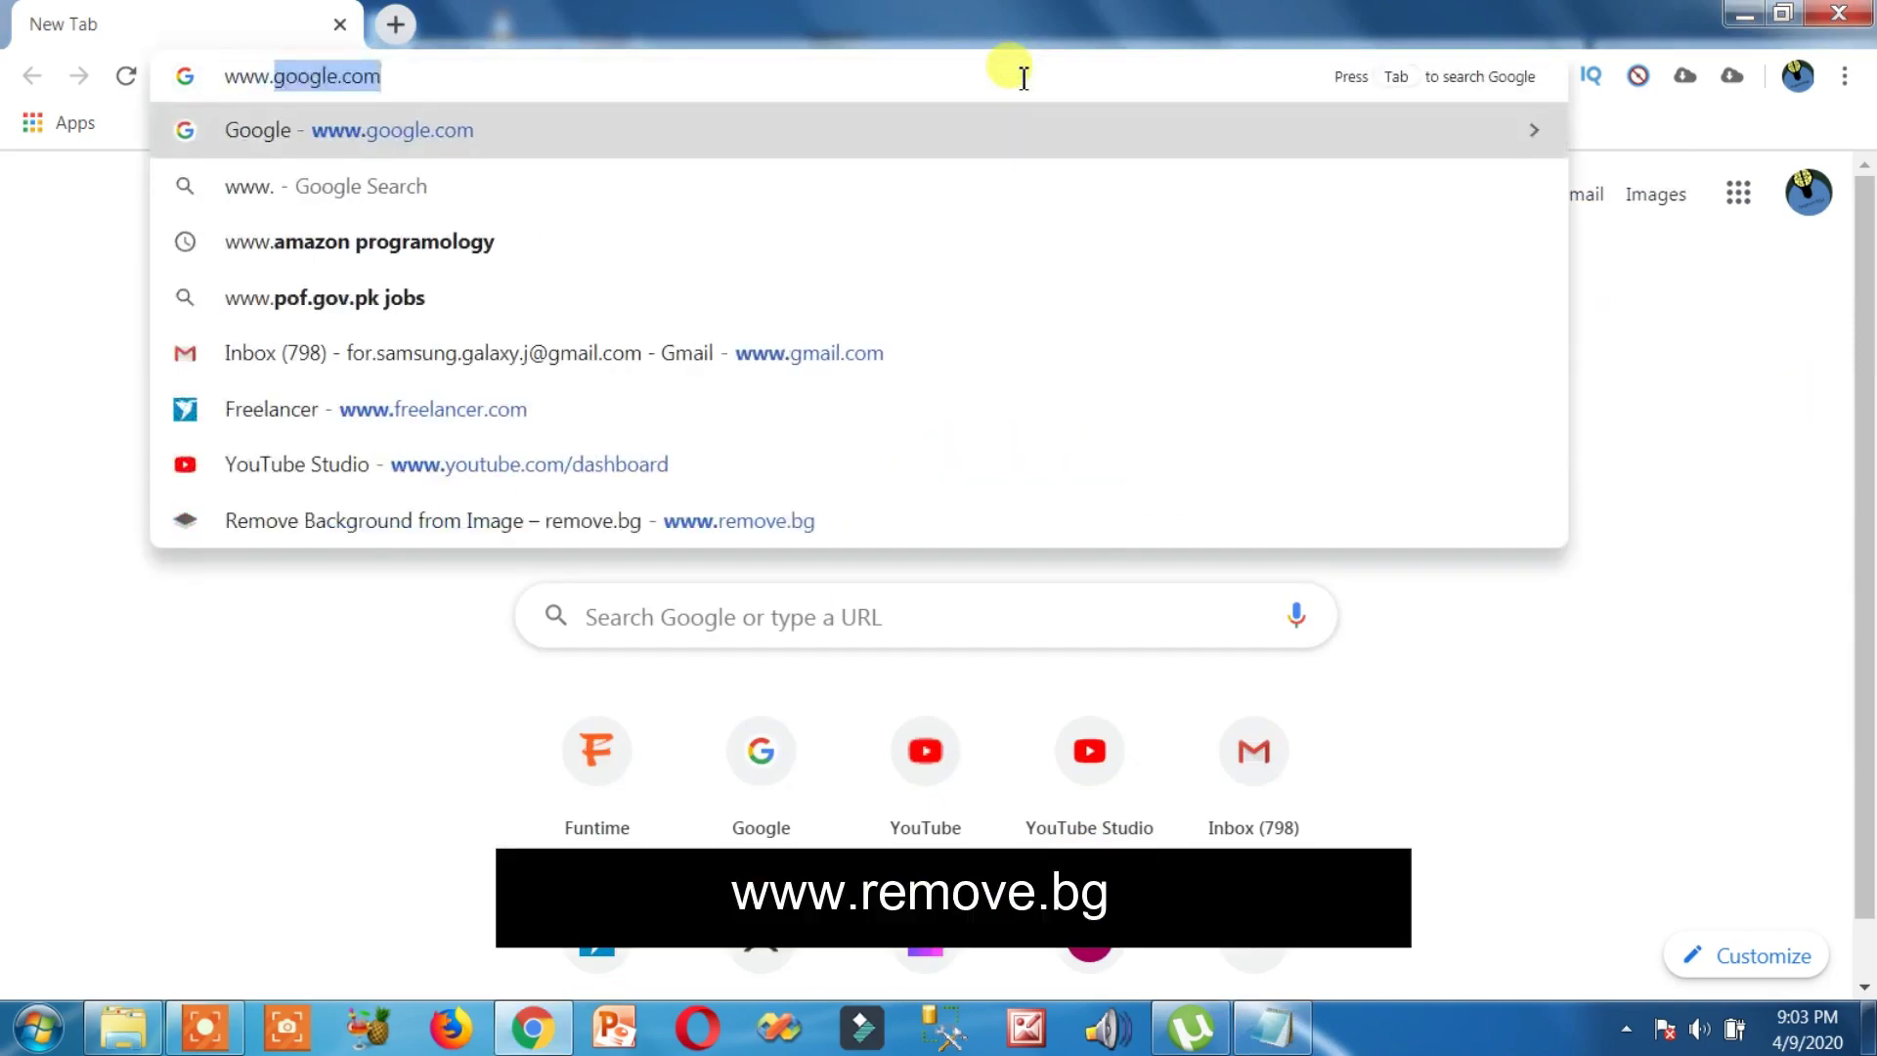
type("remove.bg")
key("Return")
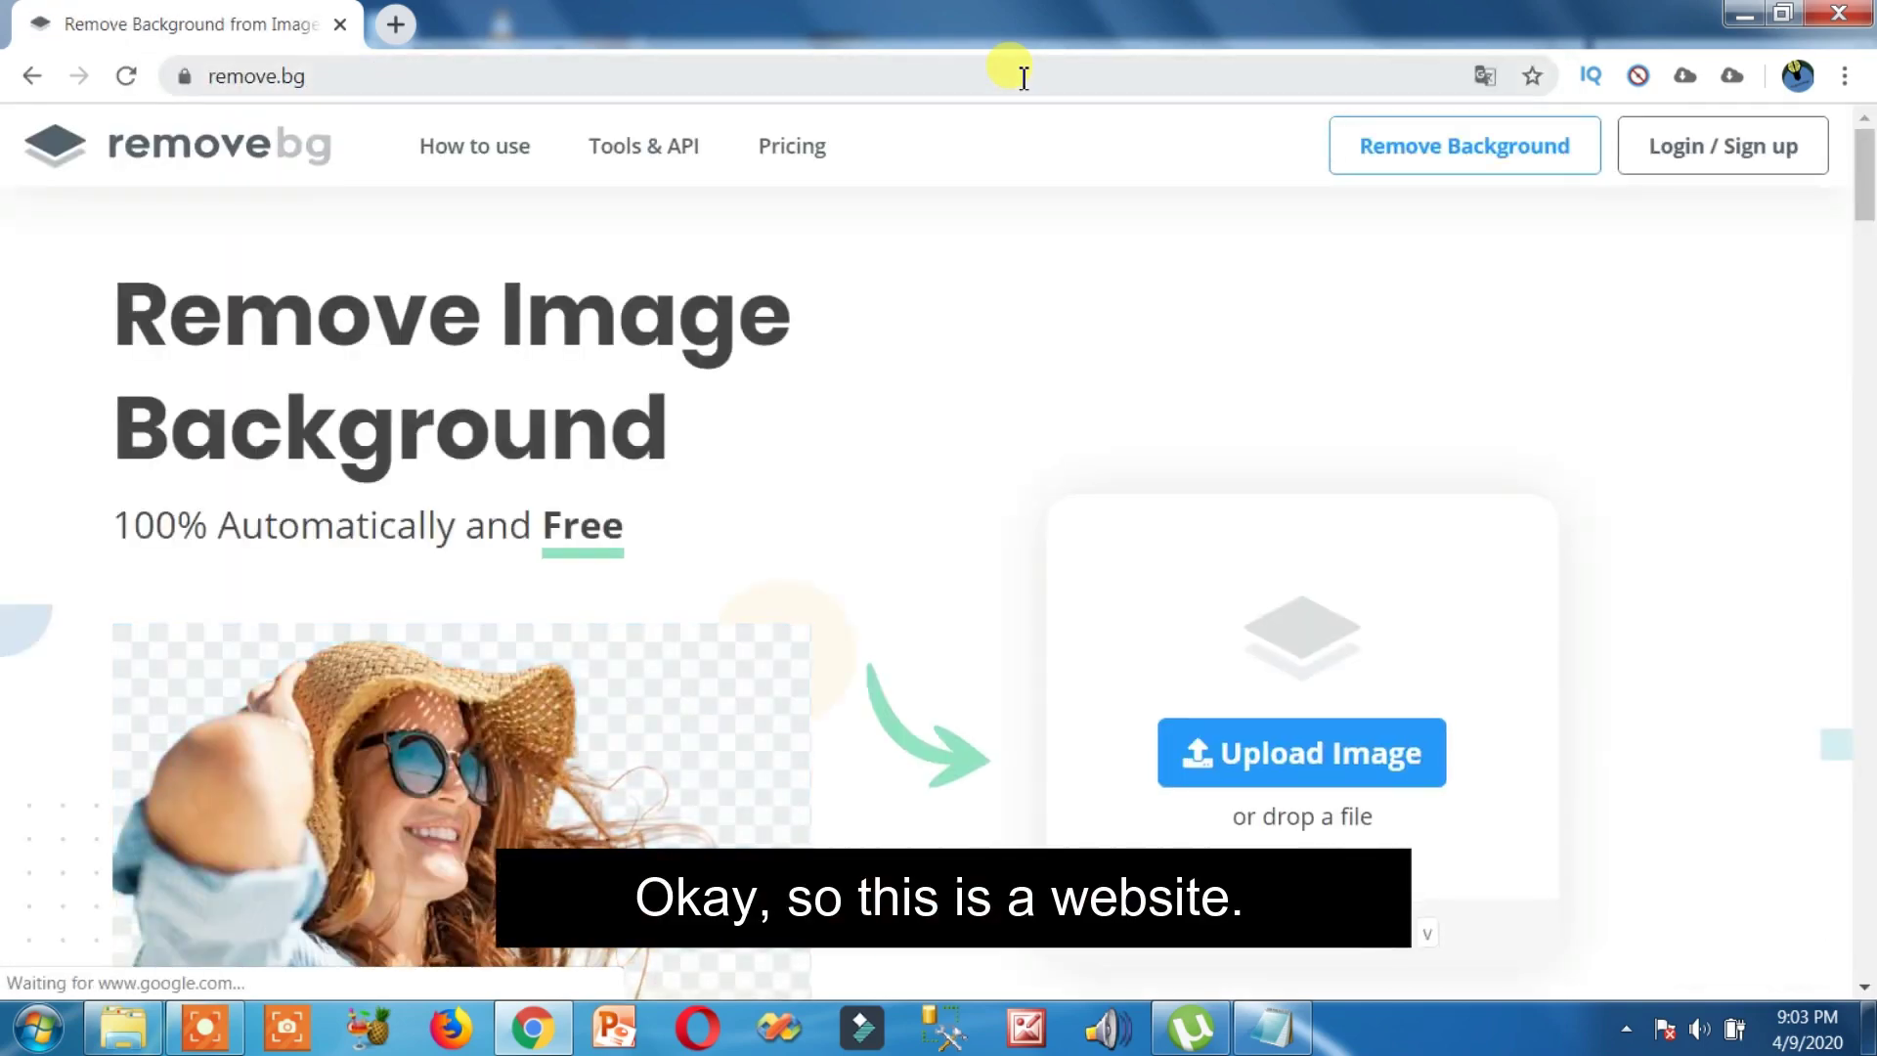
left_click(1333, 725)
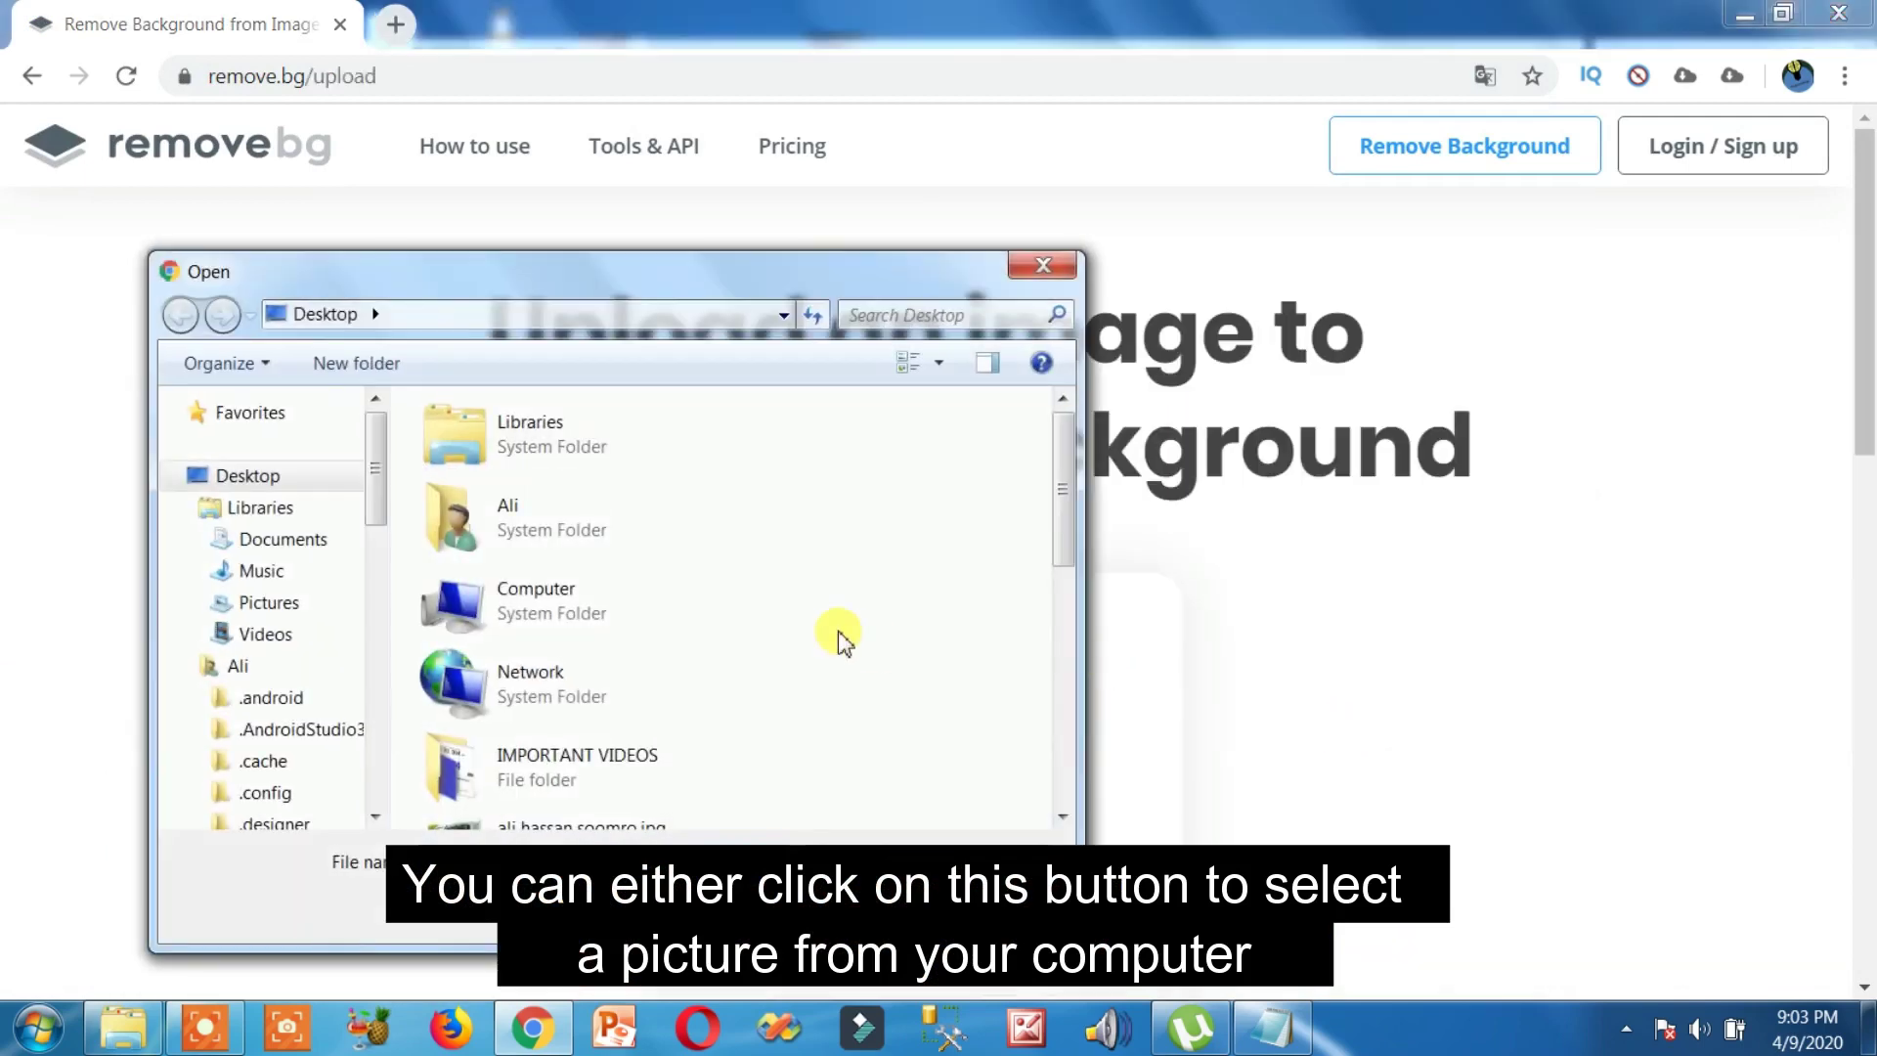
Find jon snow.jpg in D:\Programology, then close the Open dialog without uploading.
double_click(617, 595)
double_click(645, 568)
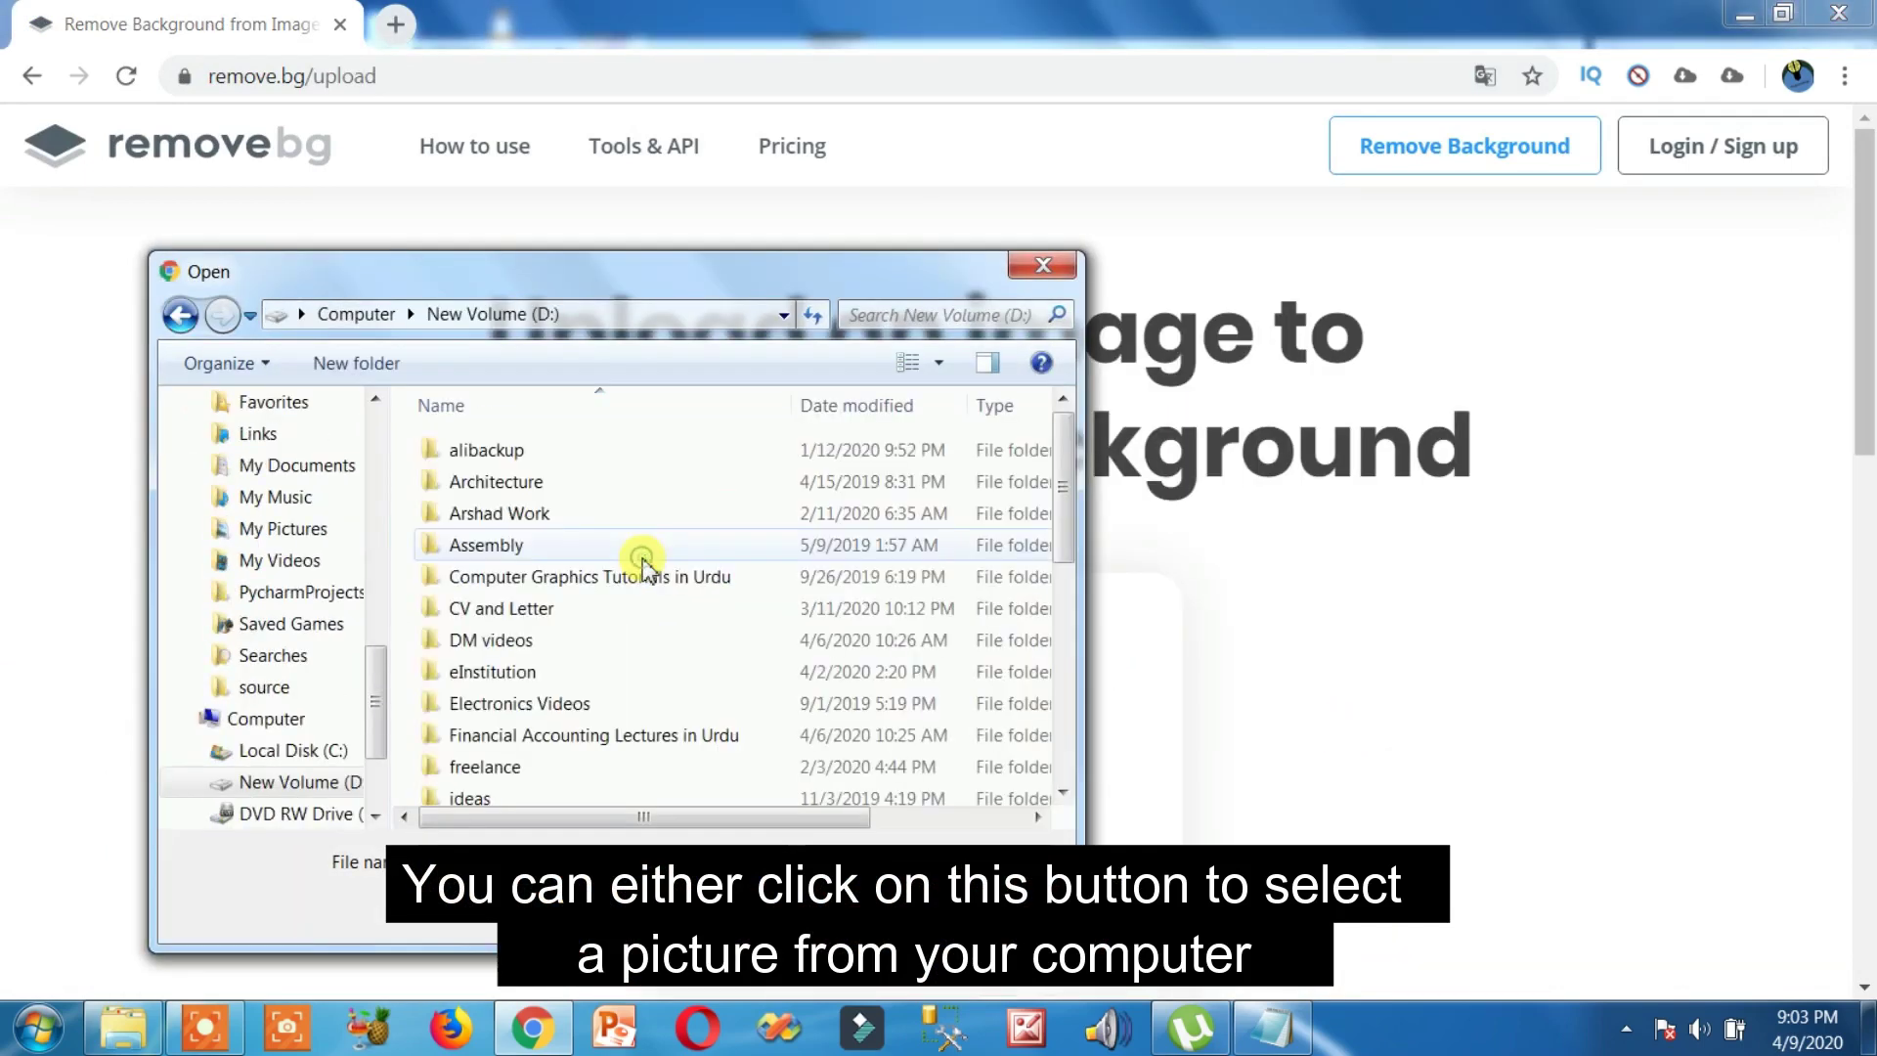
scroll(513, 506, "down", 5)
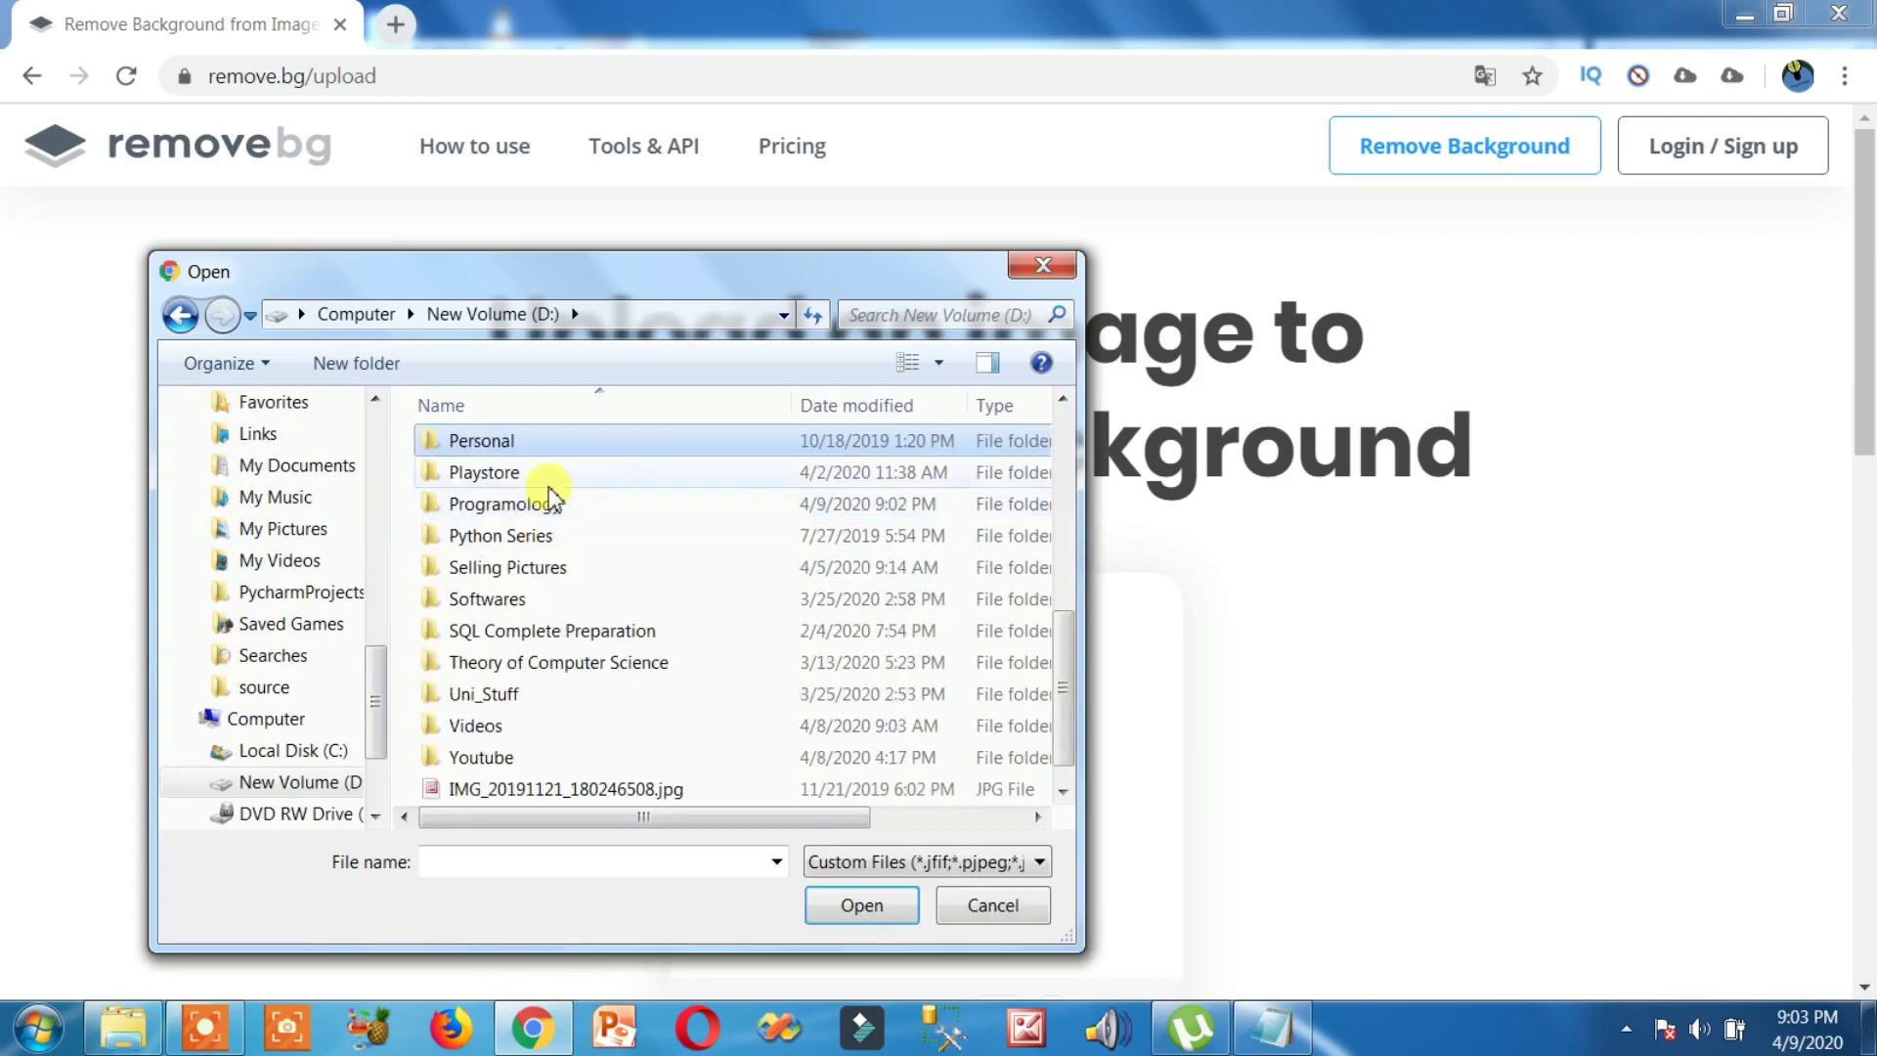
double_click(545, 503)
left_click(821, 525)
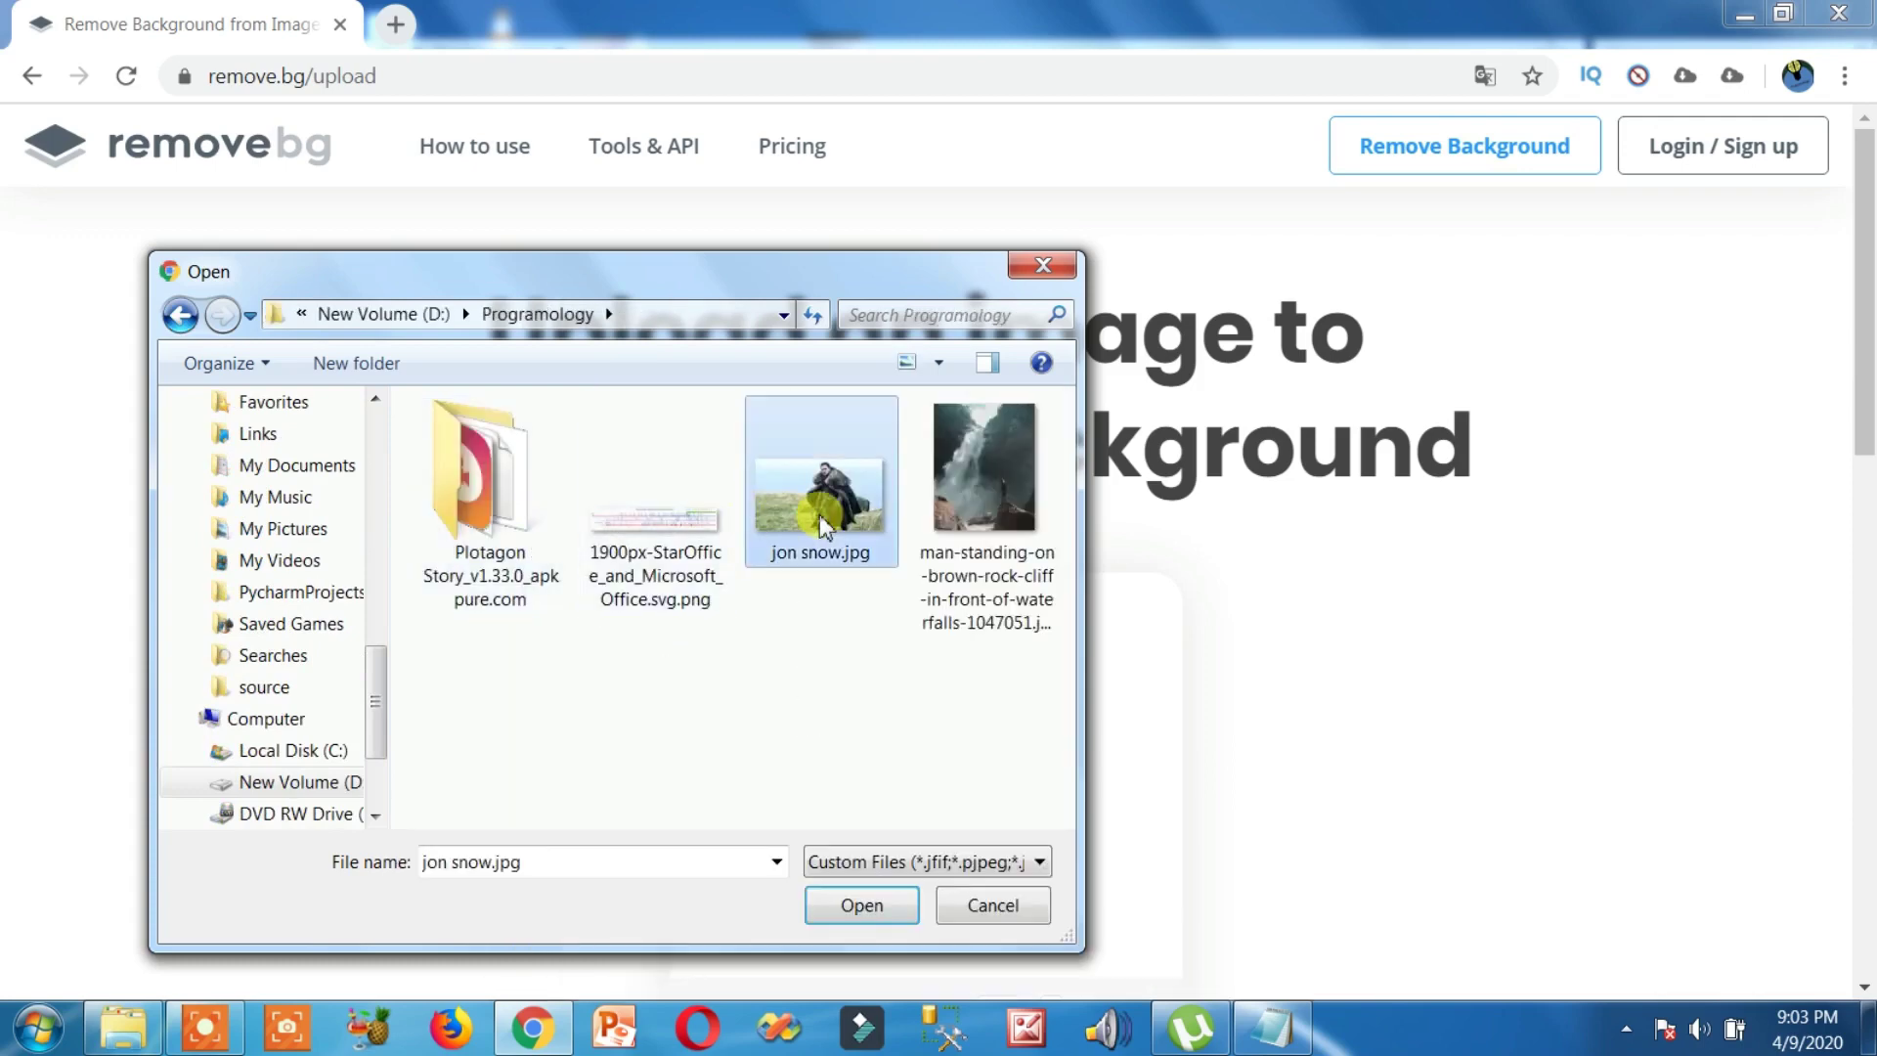
left_click(1038, 272)
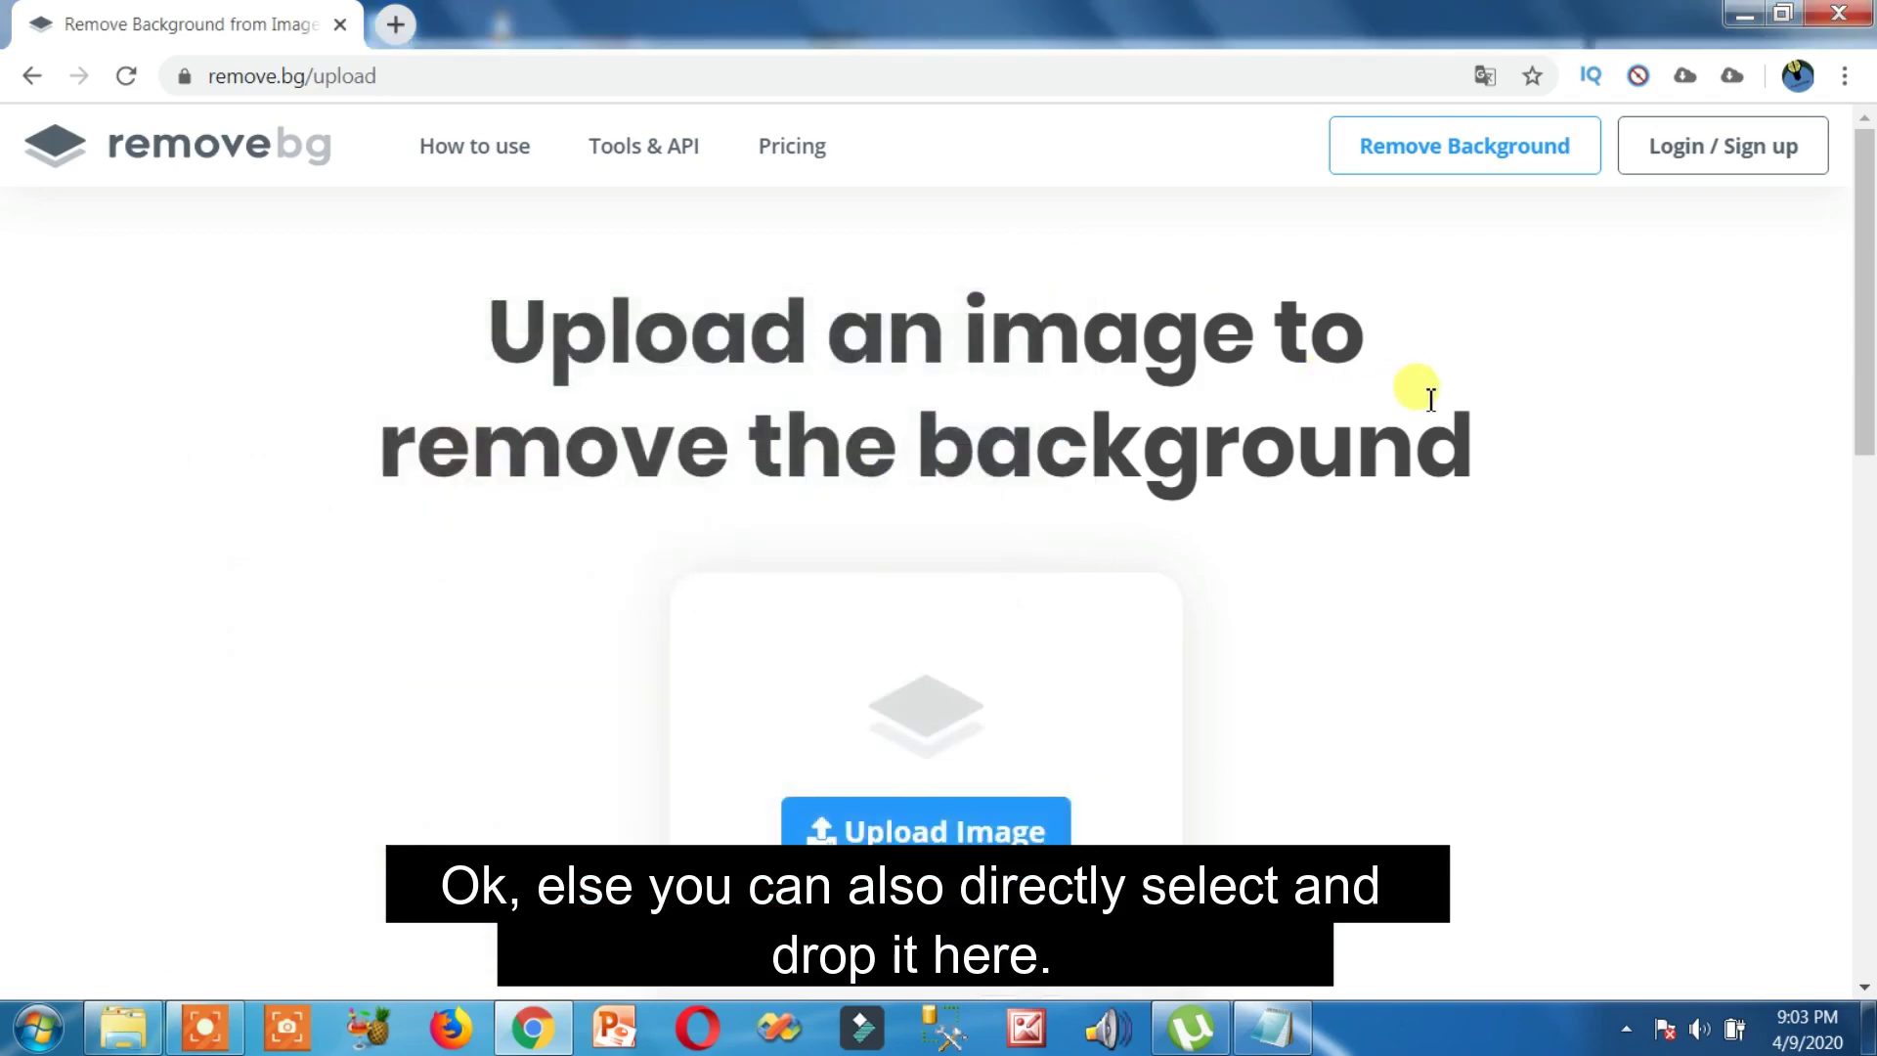
Drag jon snow.jpg from the Programology folder onto the remove.bg page to upload it.
left_click(123, 1027)
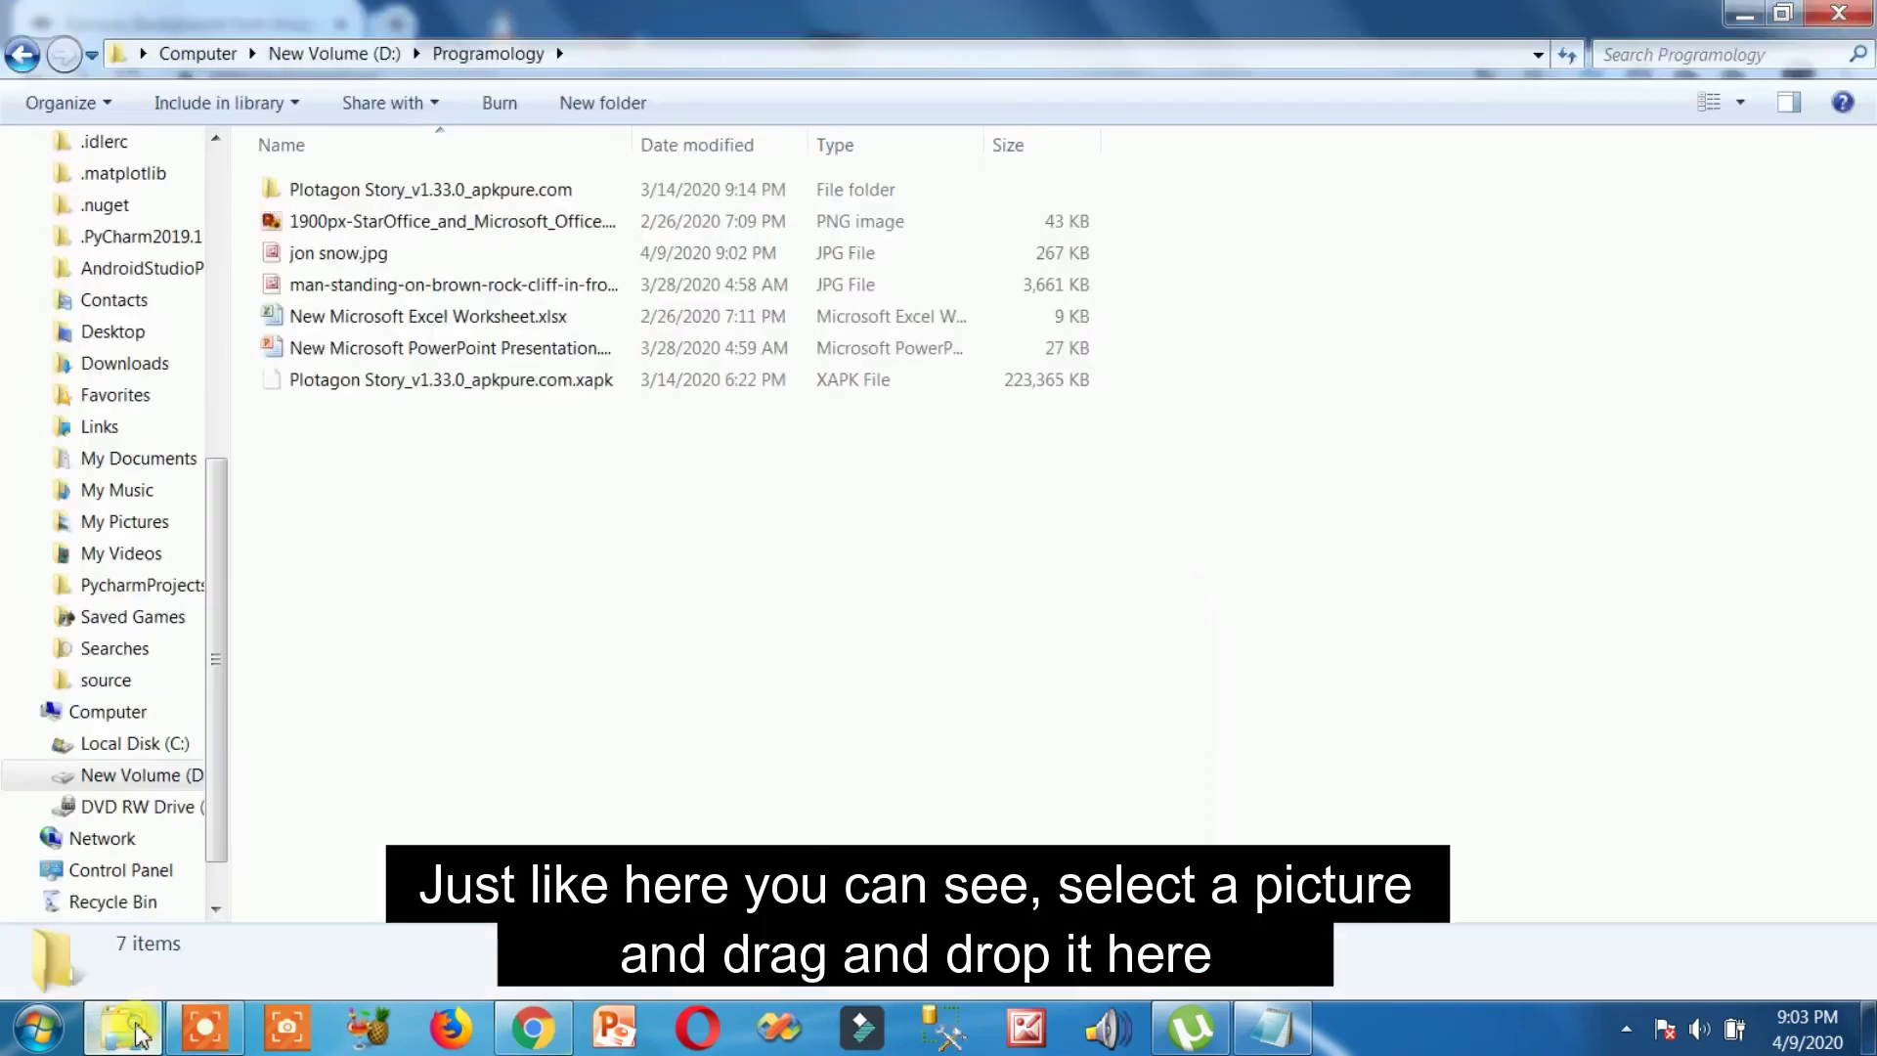
left_click(364, 255)
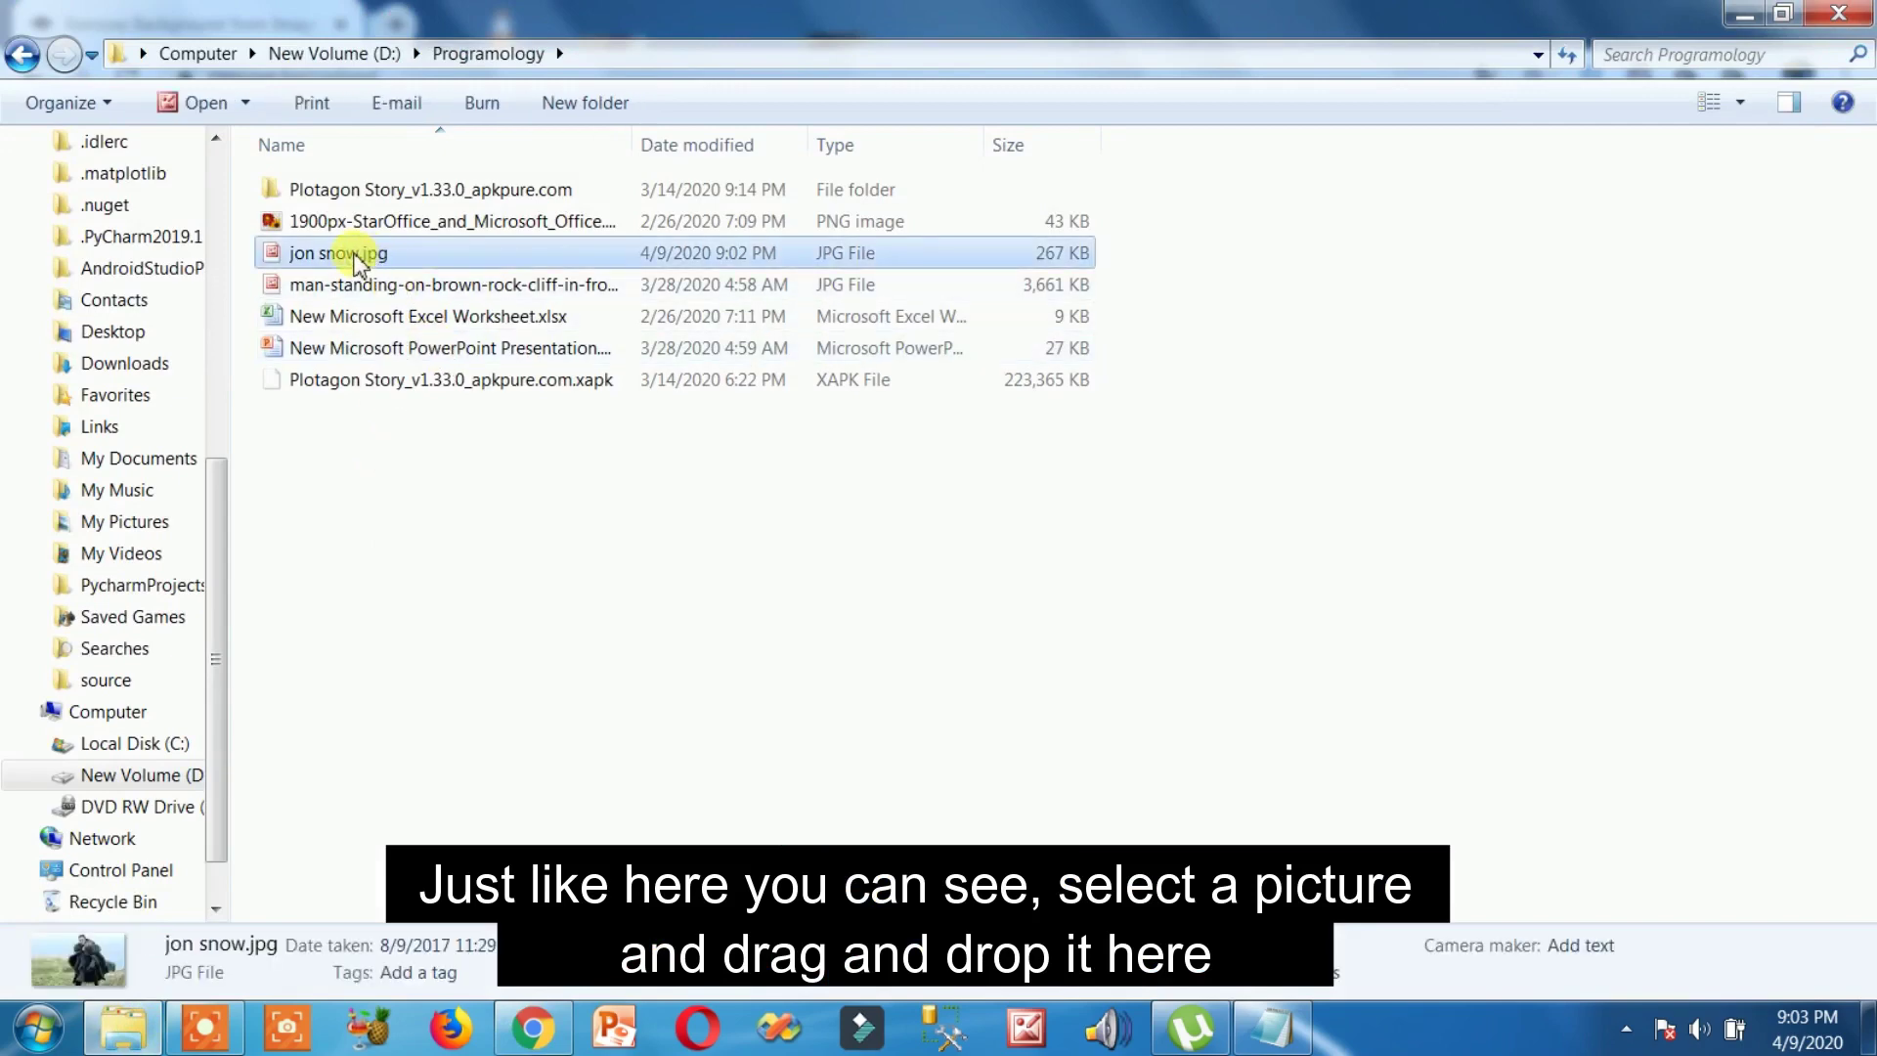
left_click_drag(365, 261, 533, 1027)
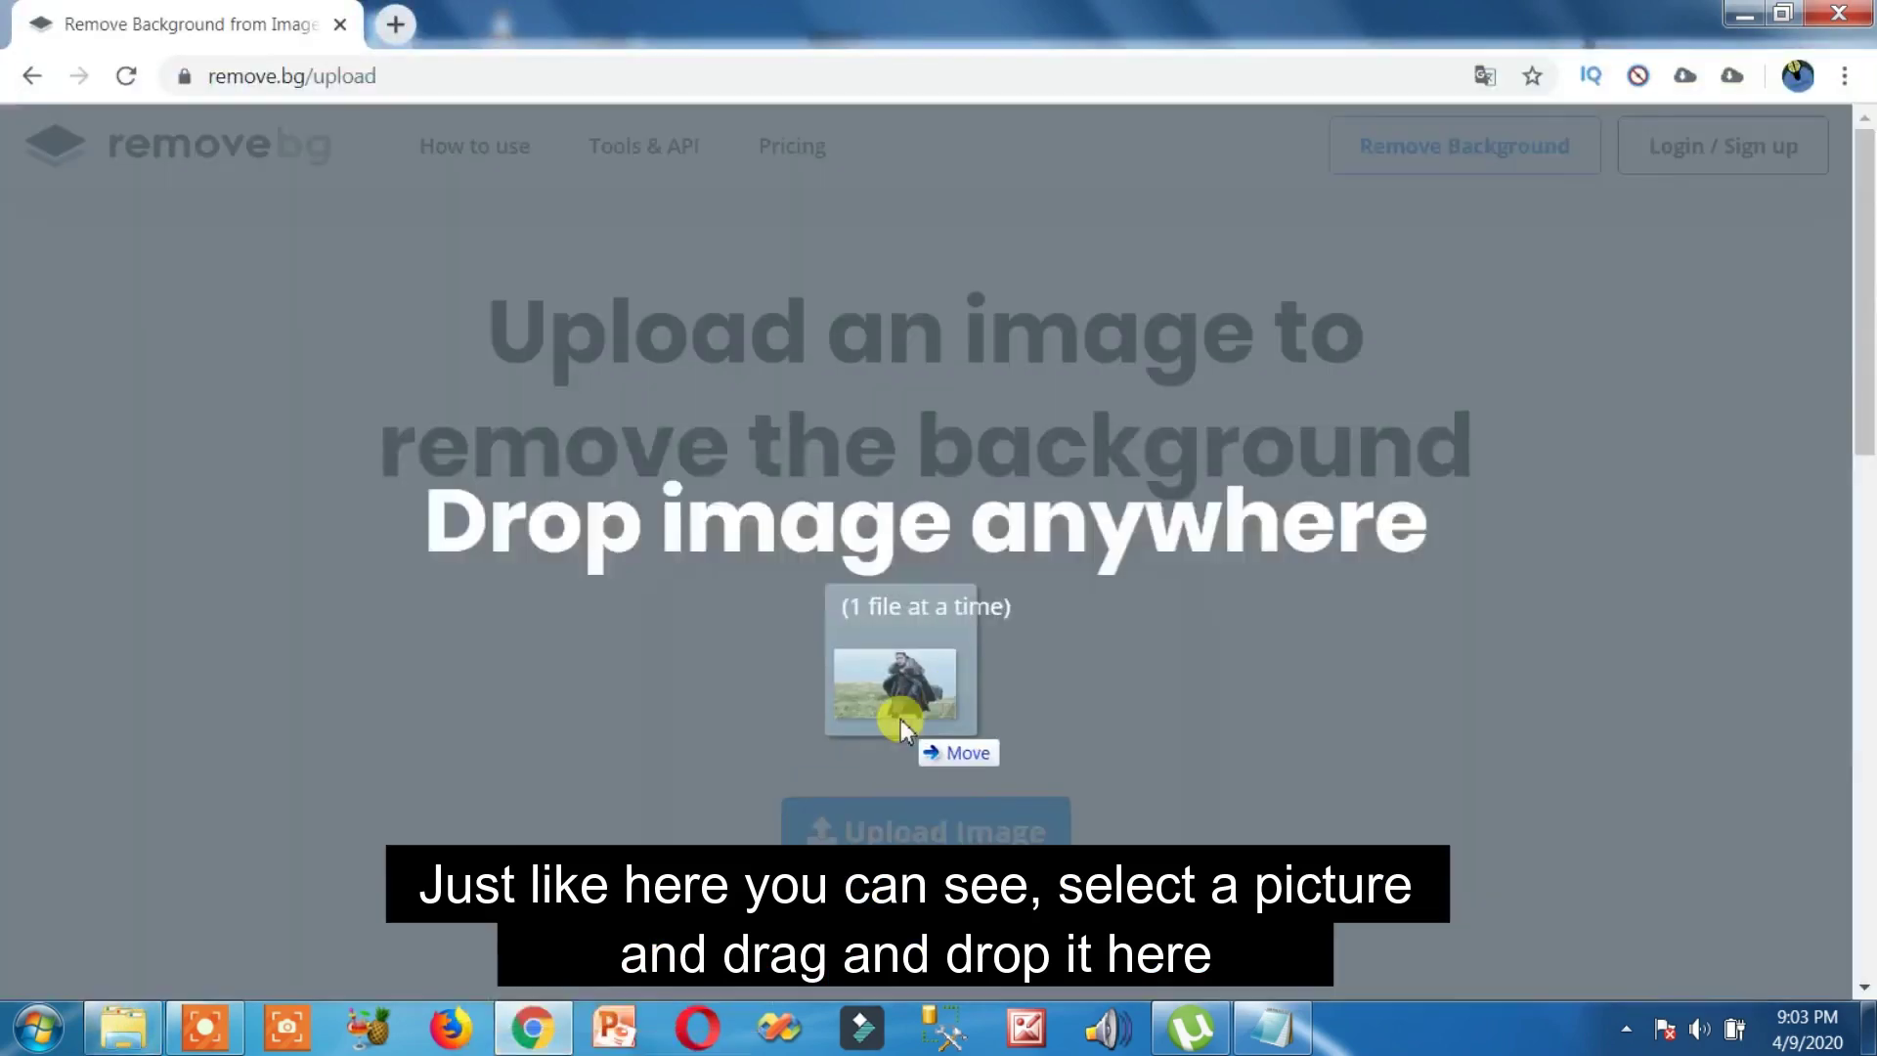
left_click_drag(532, 1028, 901, 712)
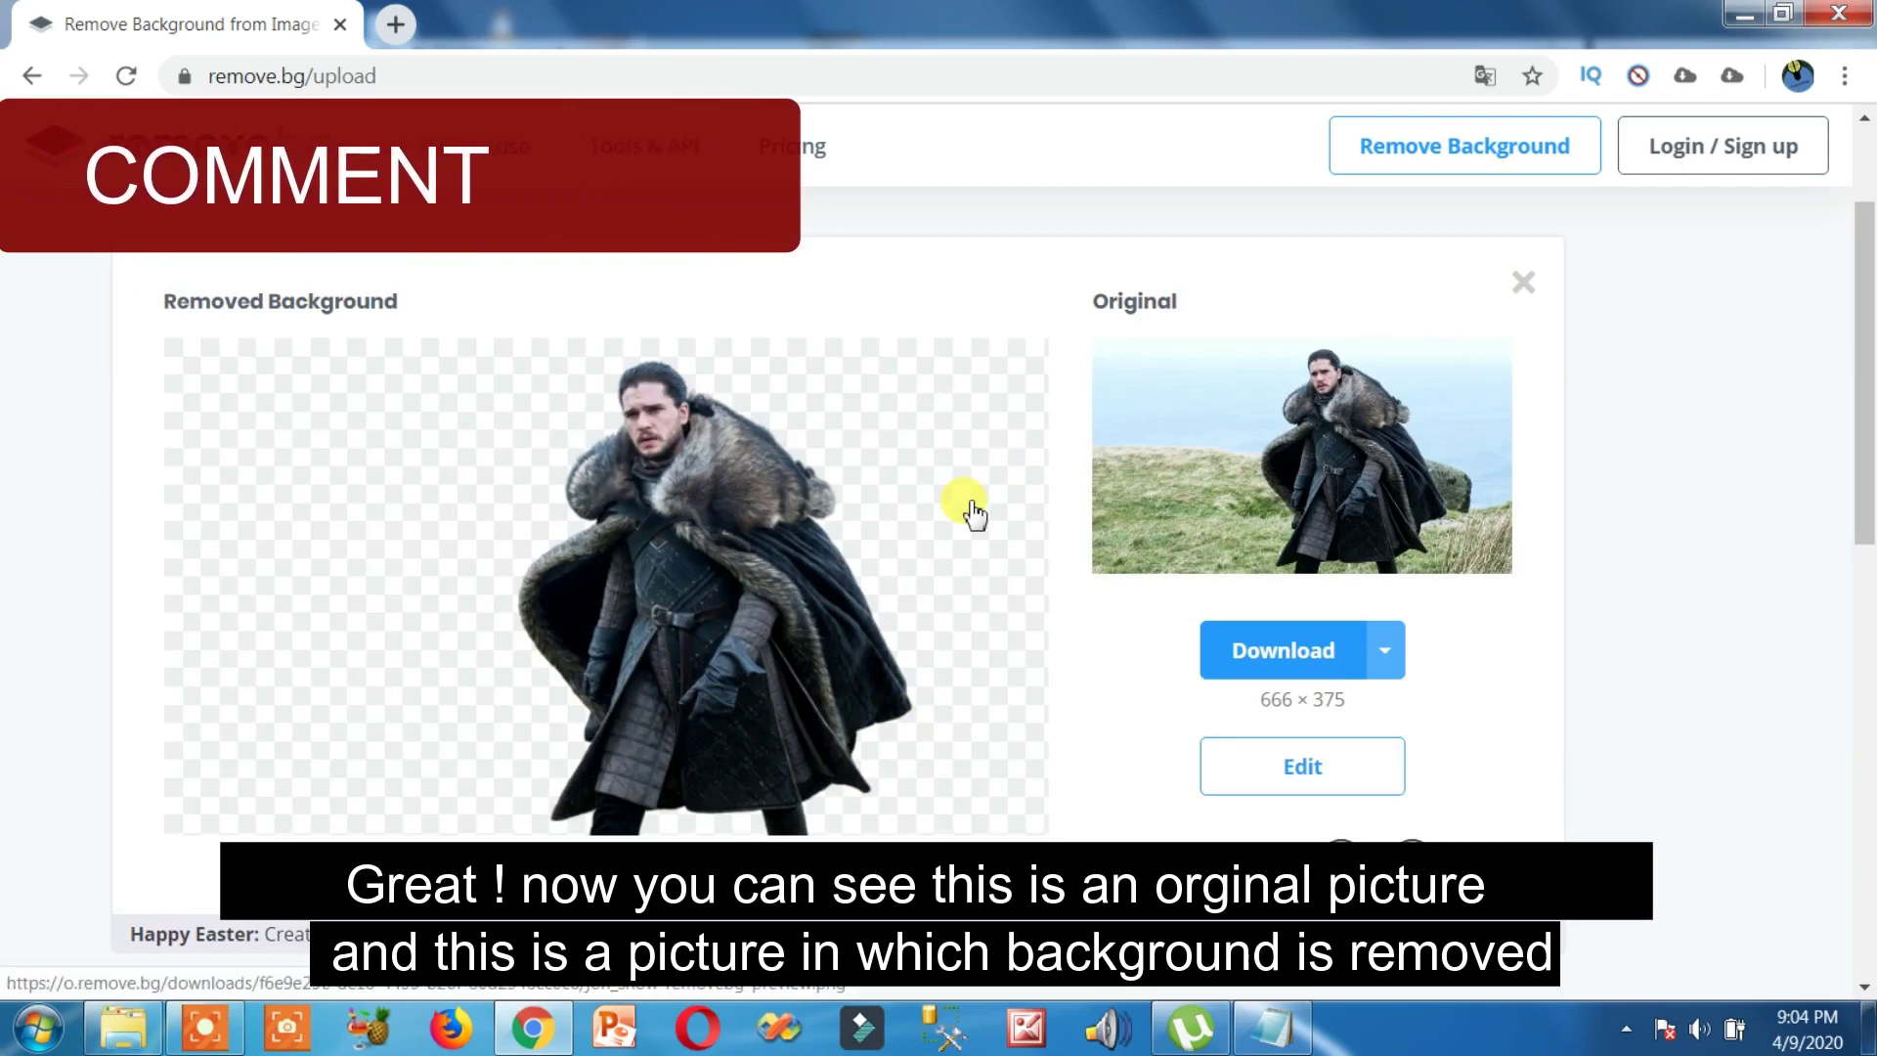
Download the background-removed cutout as jon_snow-removebg-preview.png and open its download options.
left_click(1254, 672)
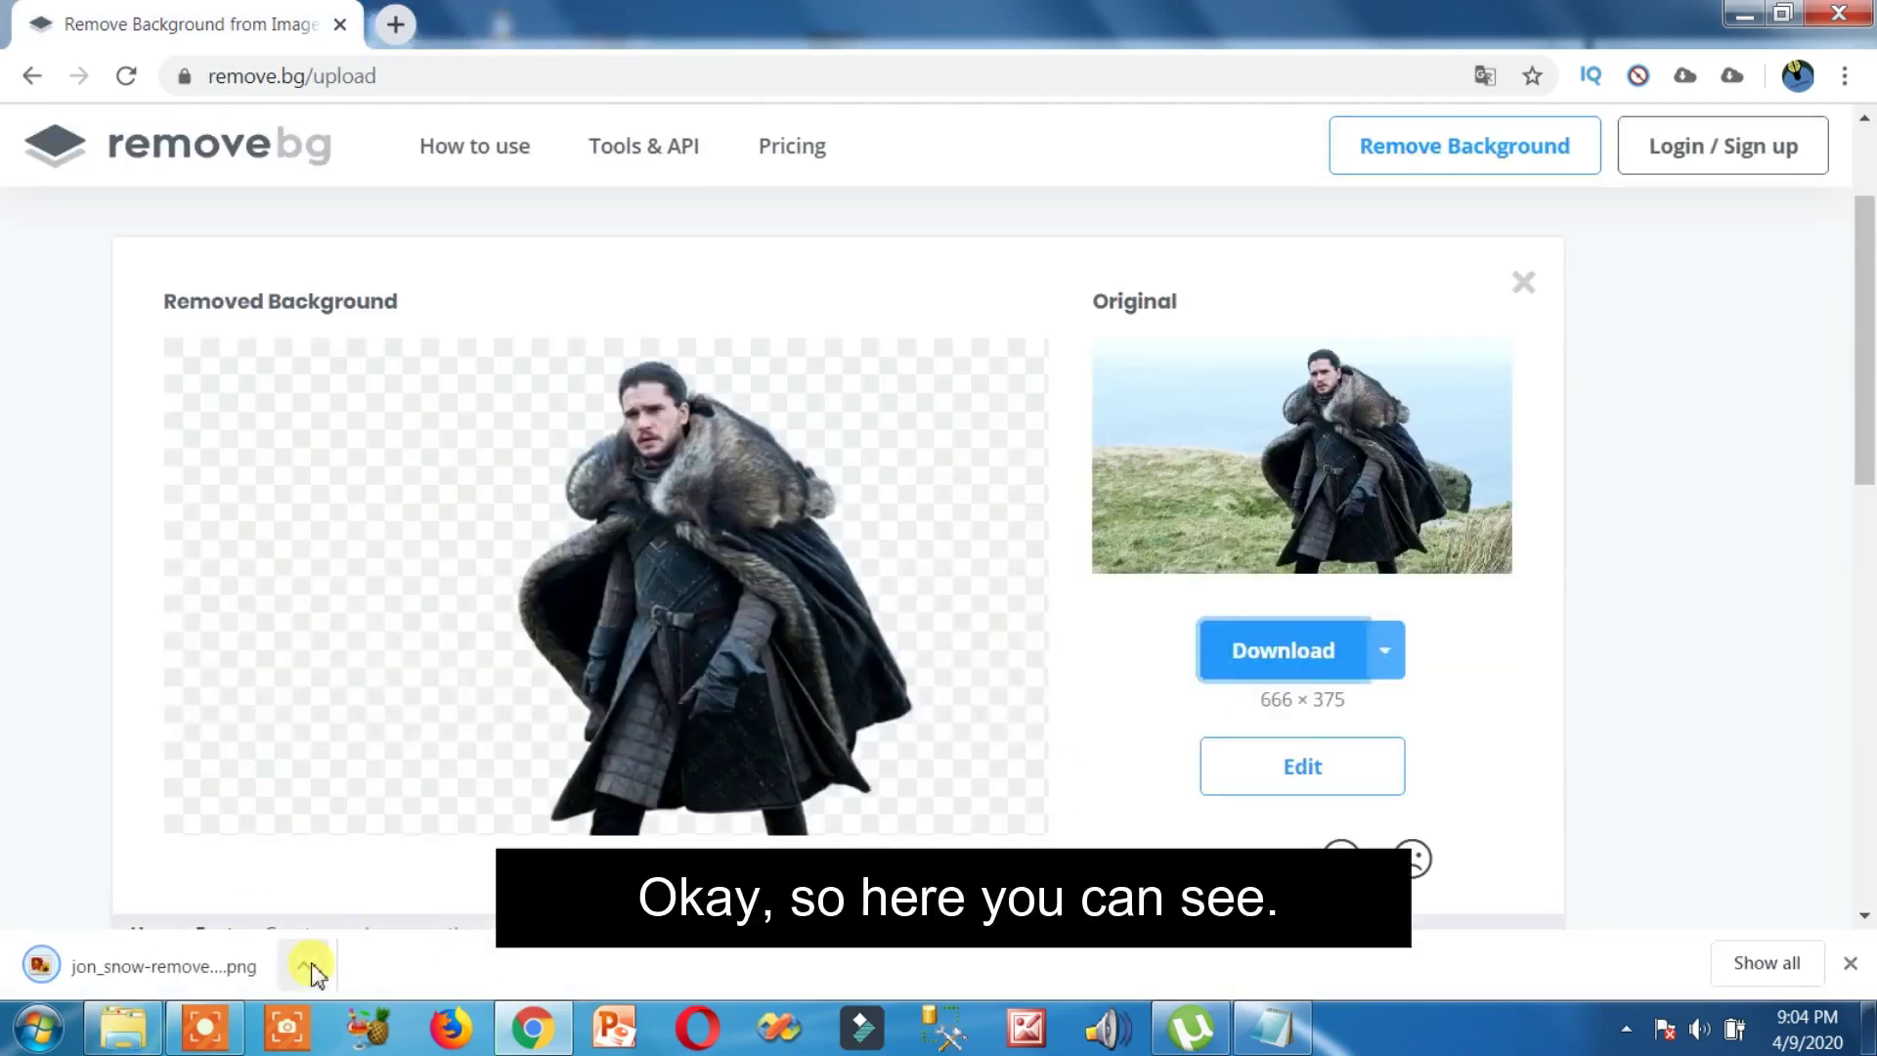
left_click(305, 965)
Open jon_snow-removebg-preview.png from the Downloads folder in Windows Photo Viewer.
left_click(380, 866)
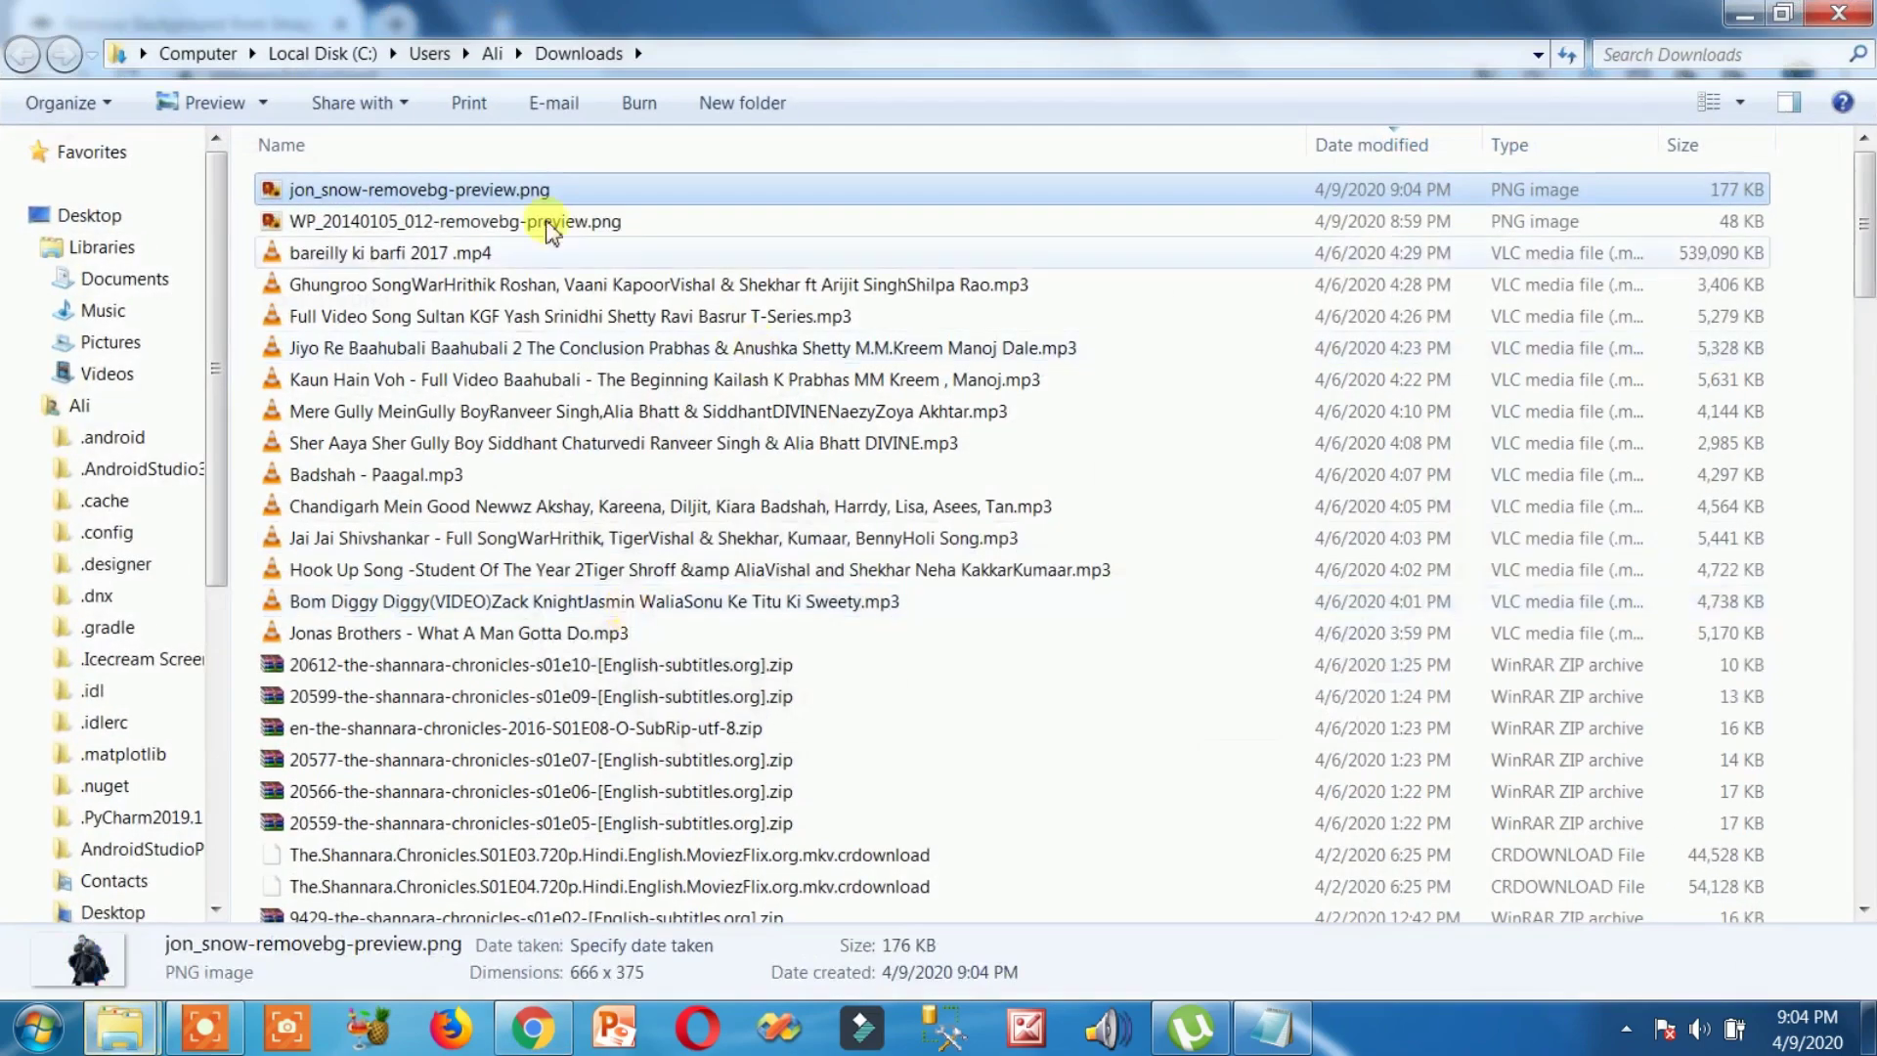
double_click(500, 191)
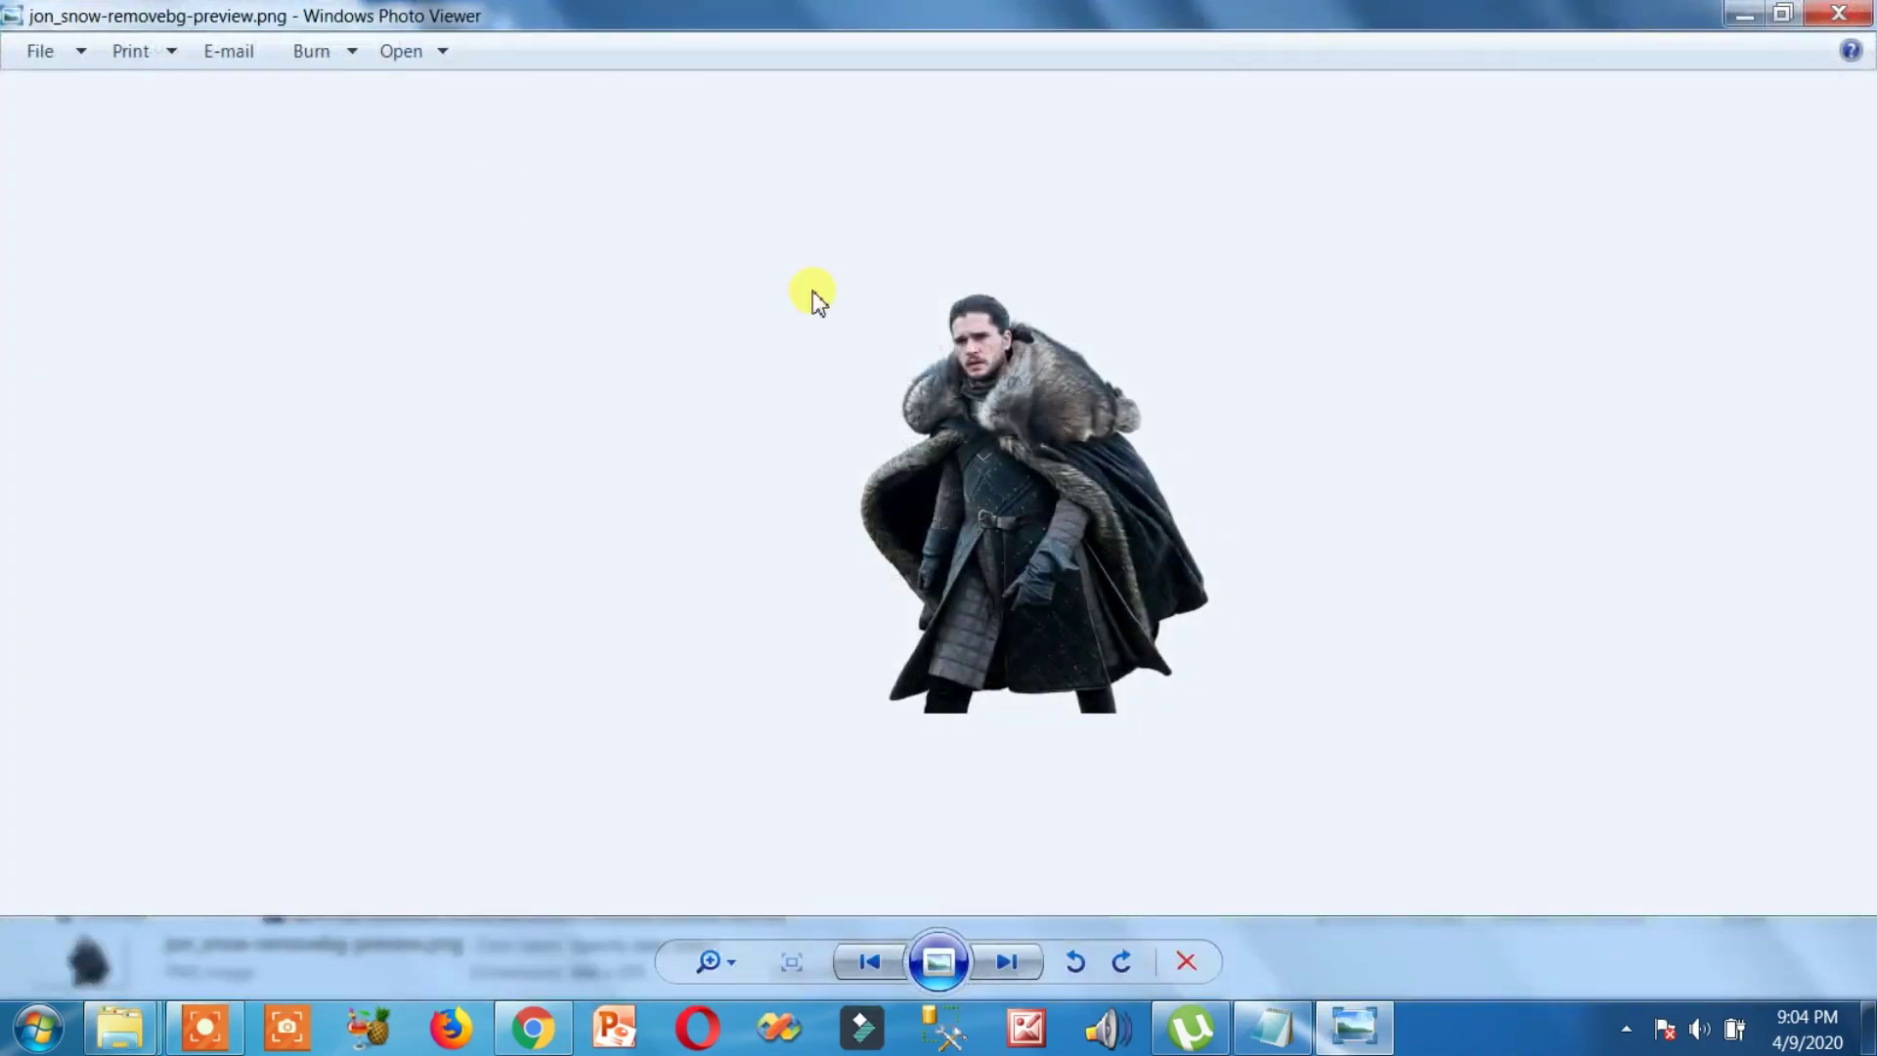